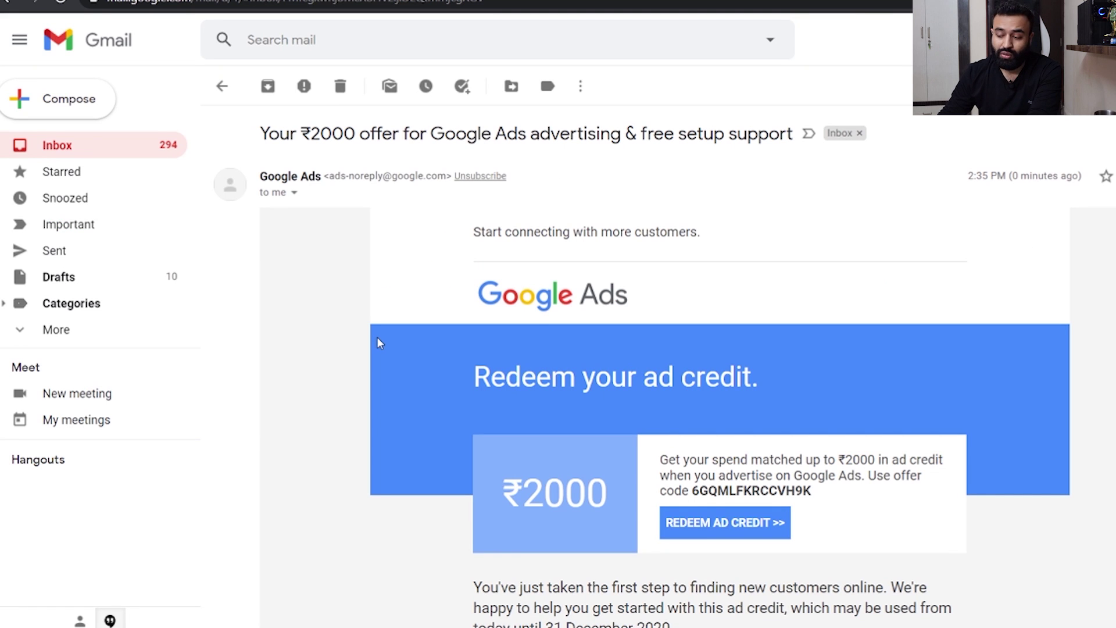
Step: Follow the Gmail offer's redeem link for the ₹2000 ad credit into Google Ads
scroll(378, 340, down, 1)
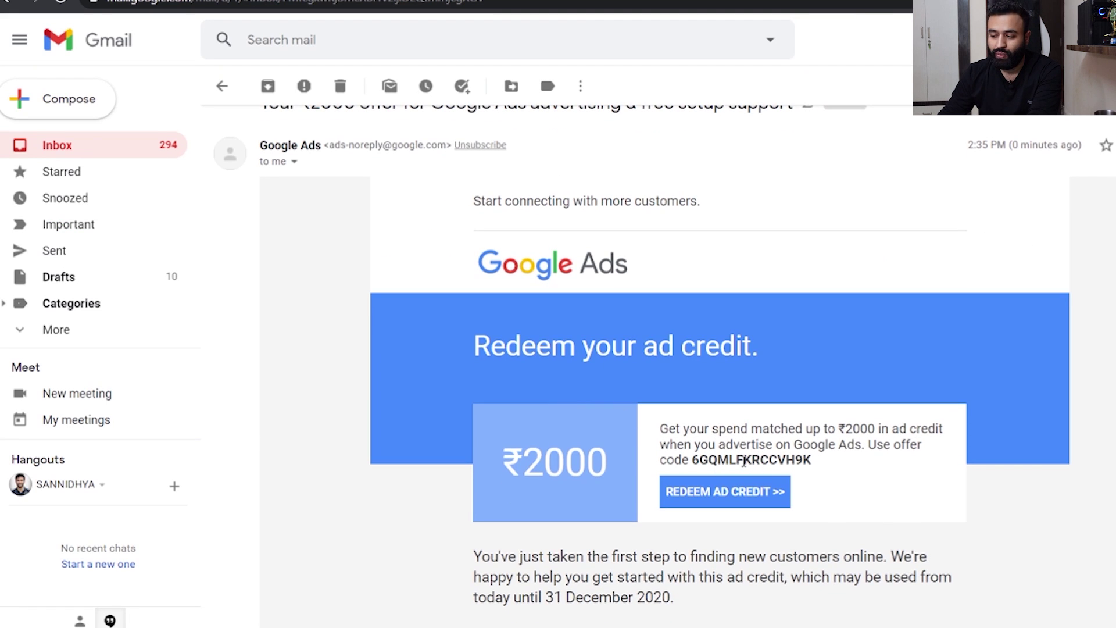
click(735, 494)
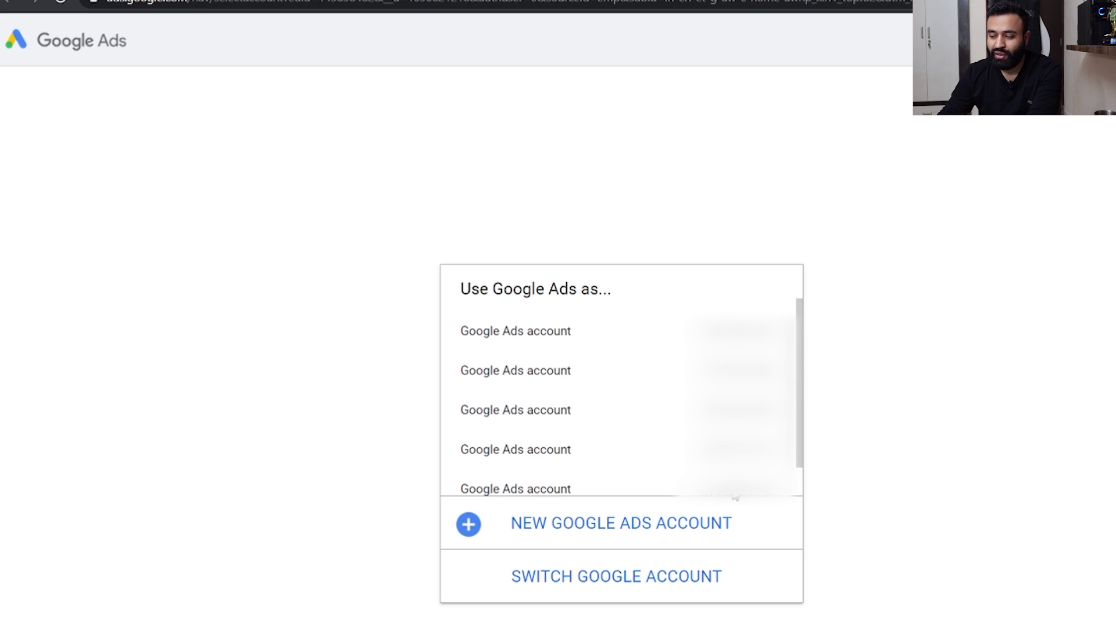
Step: Create a new Google Ads account with 'Get more calls' as the advertising goal
click(648, 533)
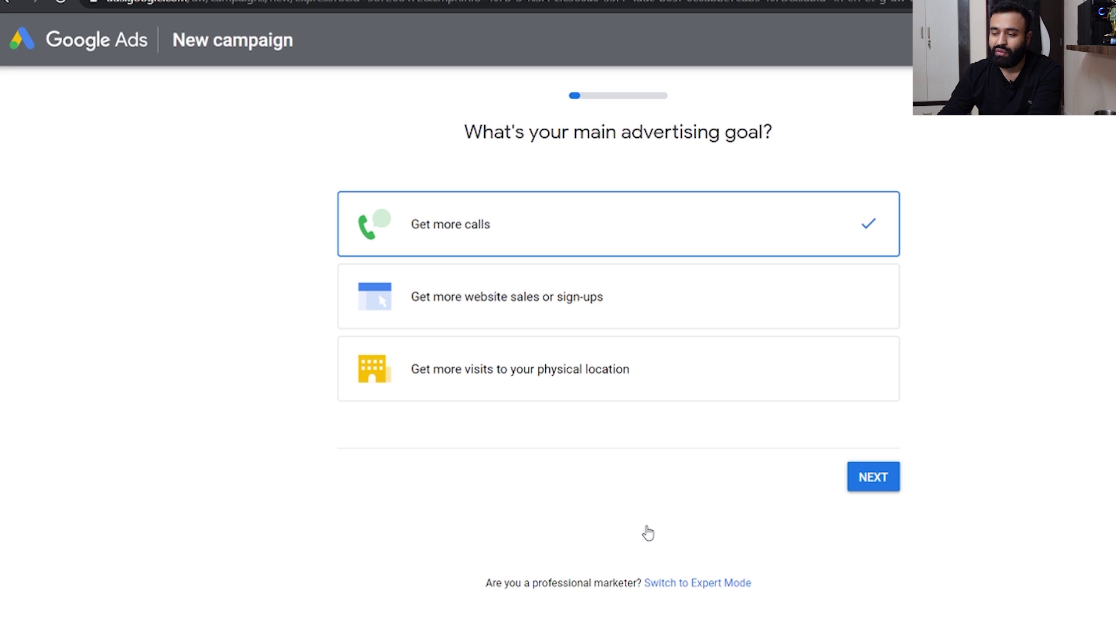
click(881, 485)
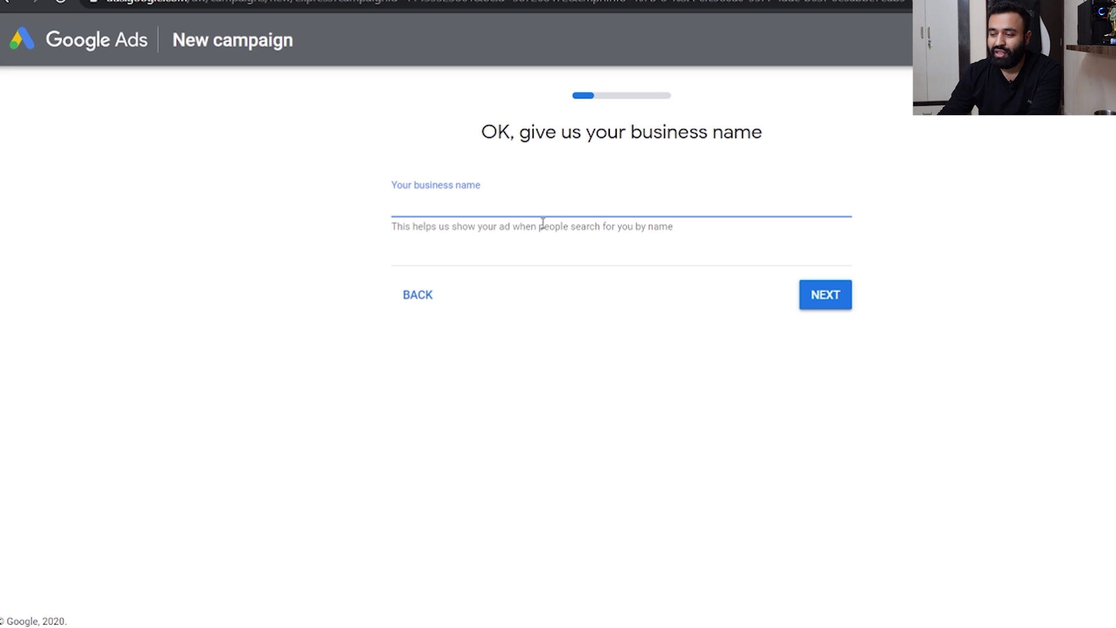
Step: Enter the business name and set the YouTube channel URL, minus 'videos?view_as=subscriber', as website
text(sannidhya)
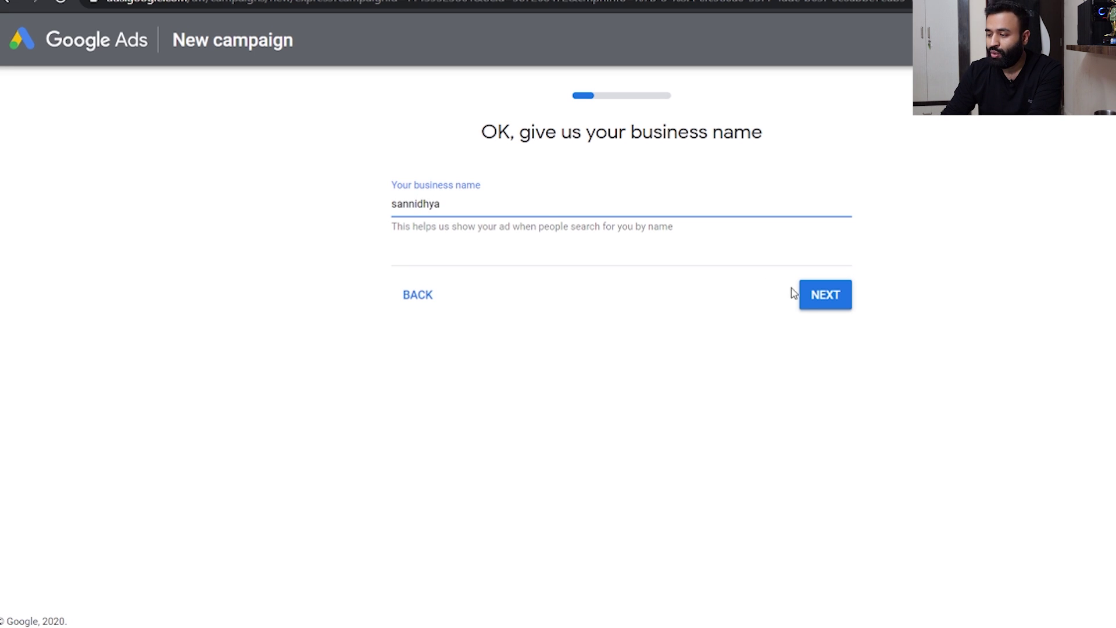
click(806, 300)
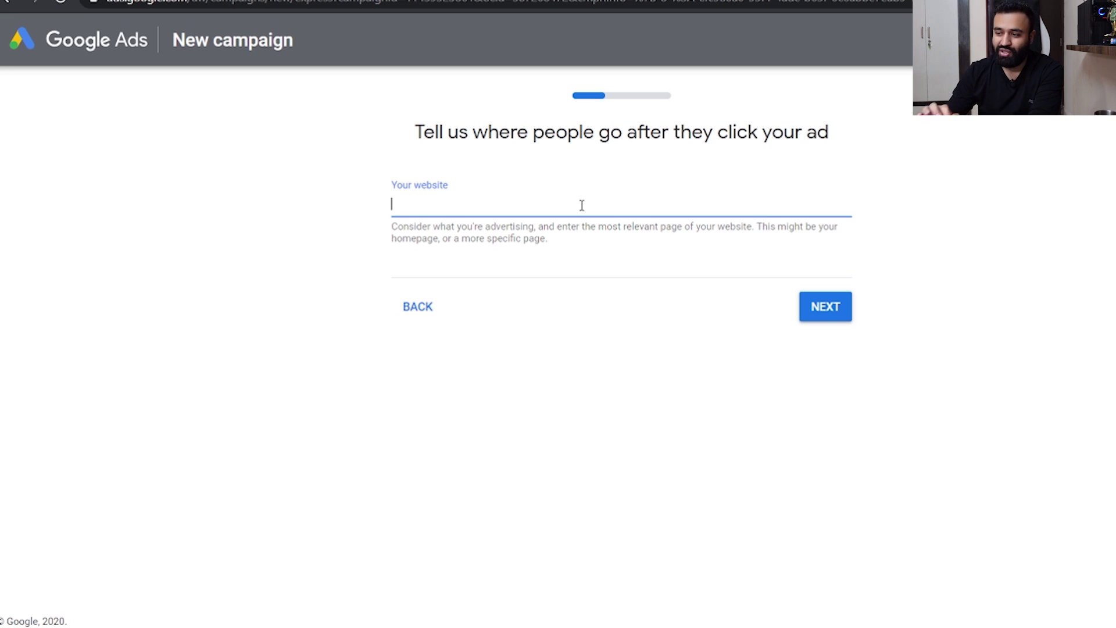
text(https://www.youtube.com/c/SANNIDHYABAWEJA/videos?view_as=subscriber)
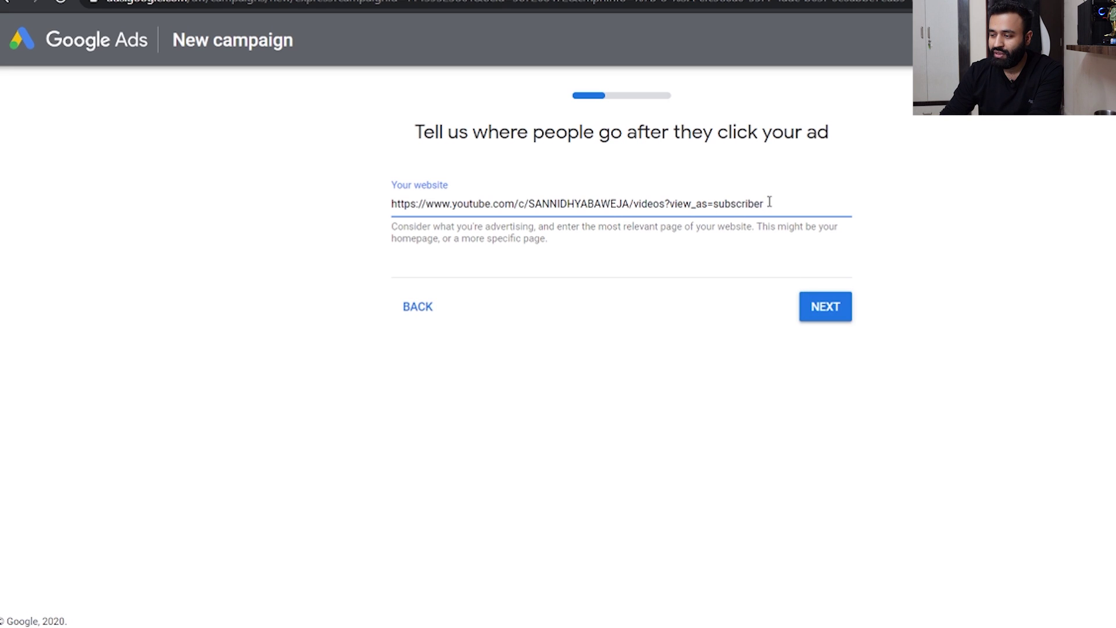
drag(769, 202, 633, 209)
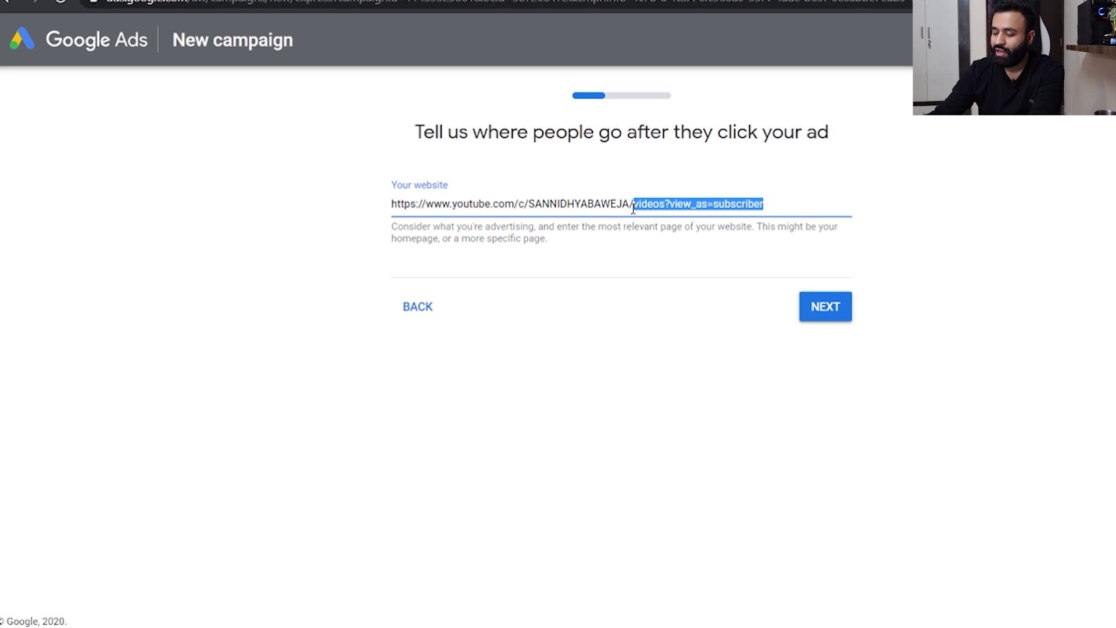
key(BackSpace)
click(817, 310)
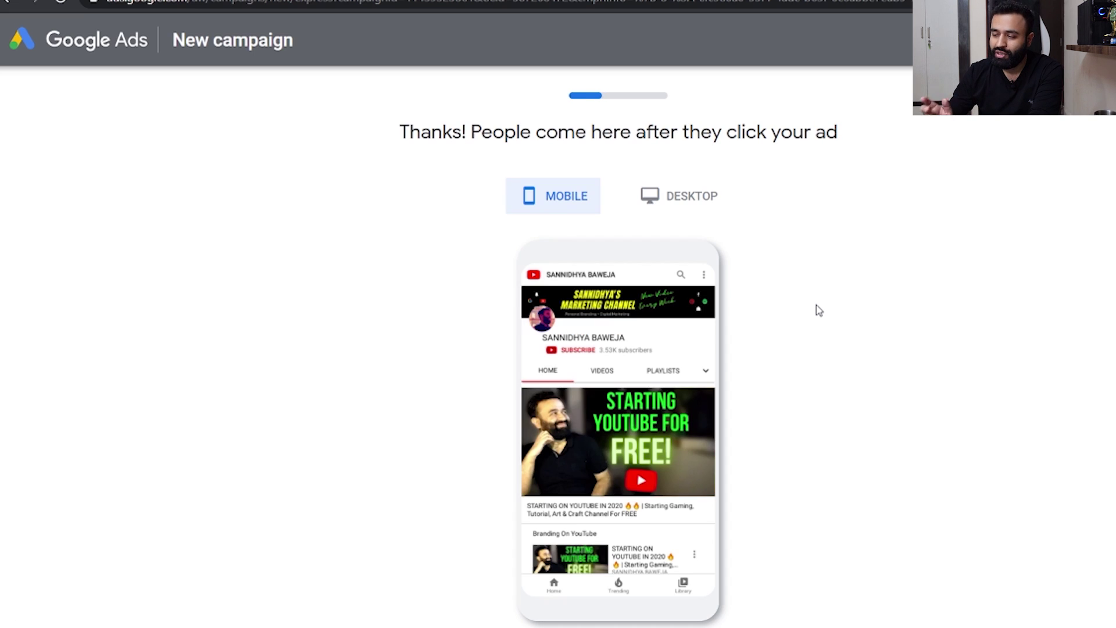
Step: Check the landing page in desktop preview and accept it
click(701, 197)
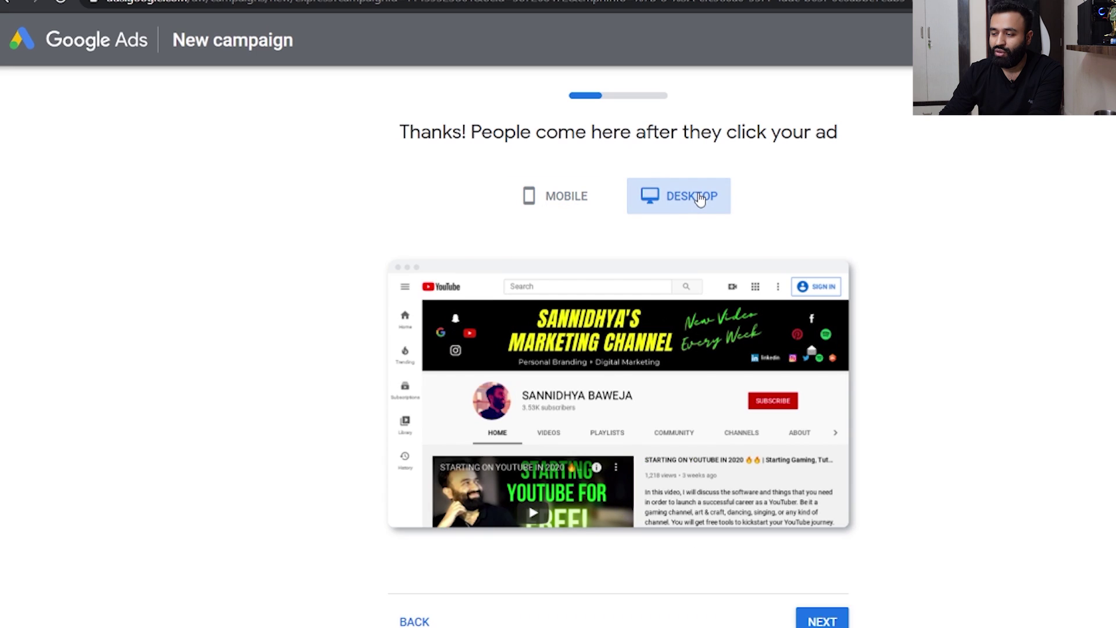
scroll(915, 486, down, 2)
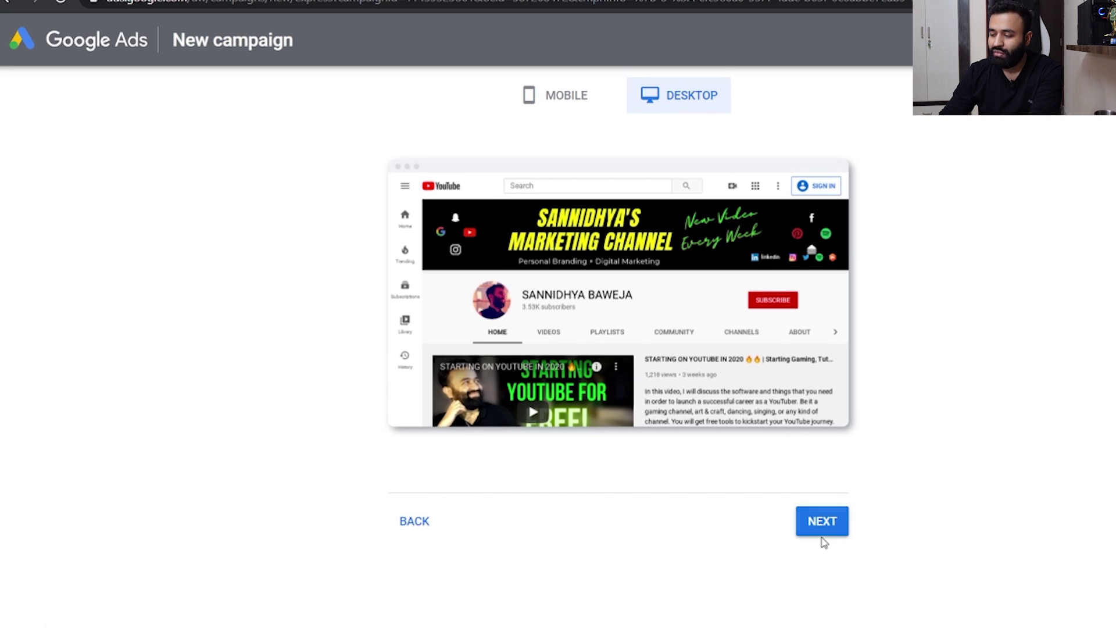
click(822, 524)
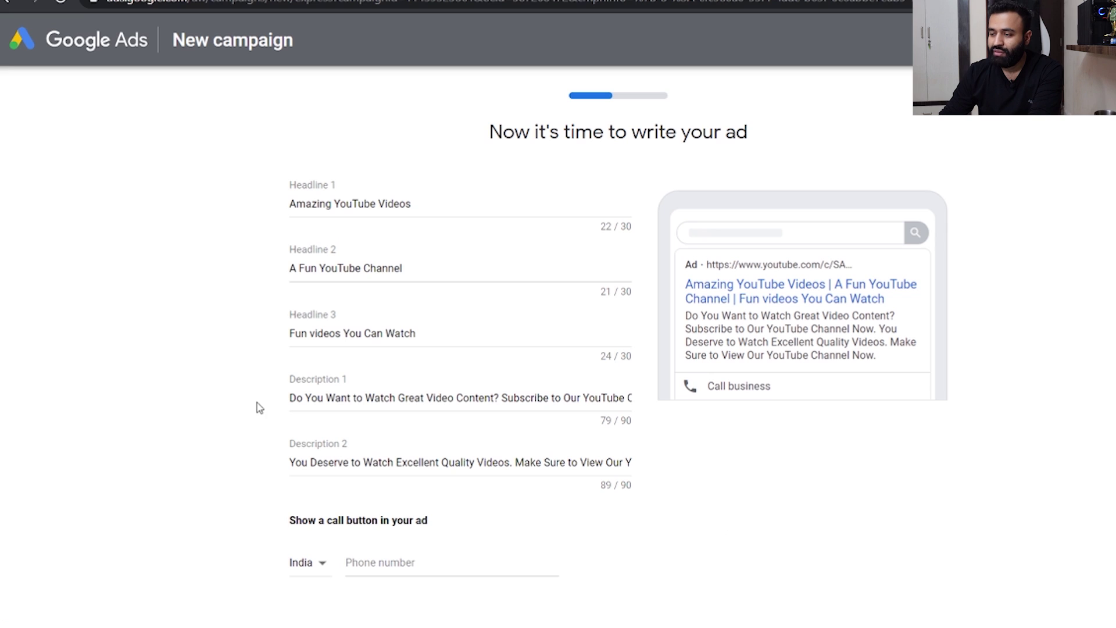
Step: Enter the business phone number for the ad's call button and accept the ad text
scroll(245, 400, down, 2)
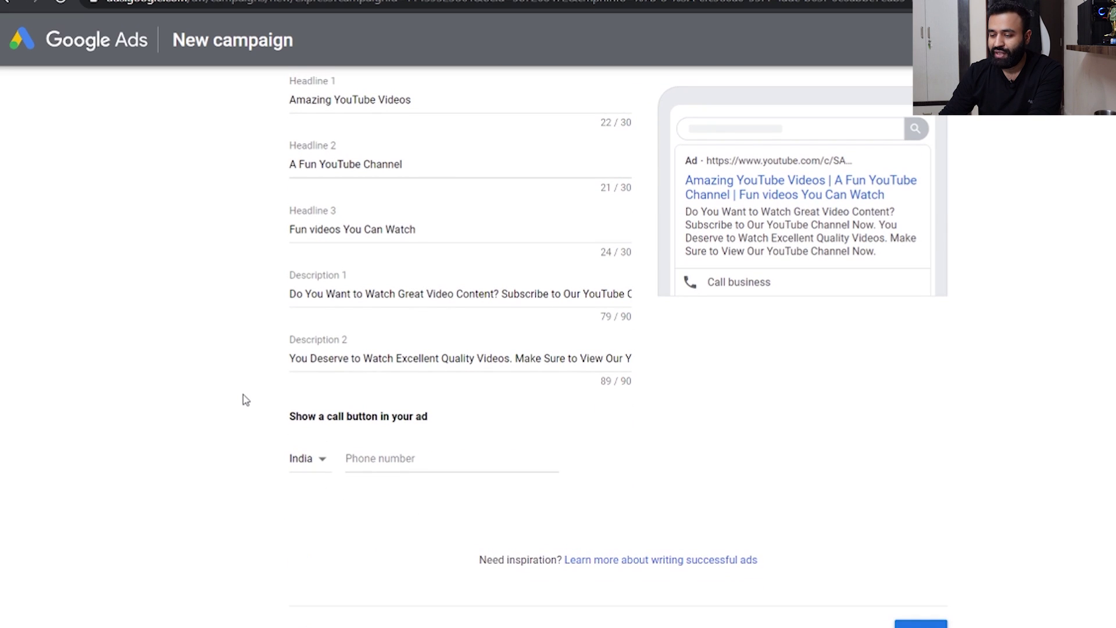
scroll(234, 435, up, 2)
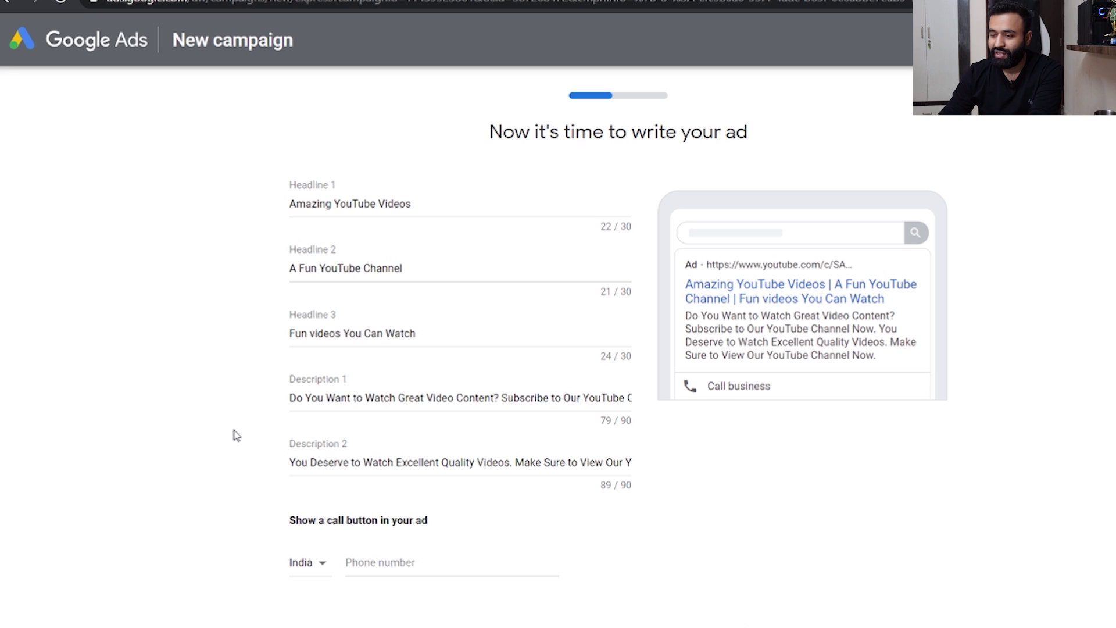
scroll(236, 435, down, 1)
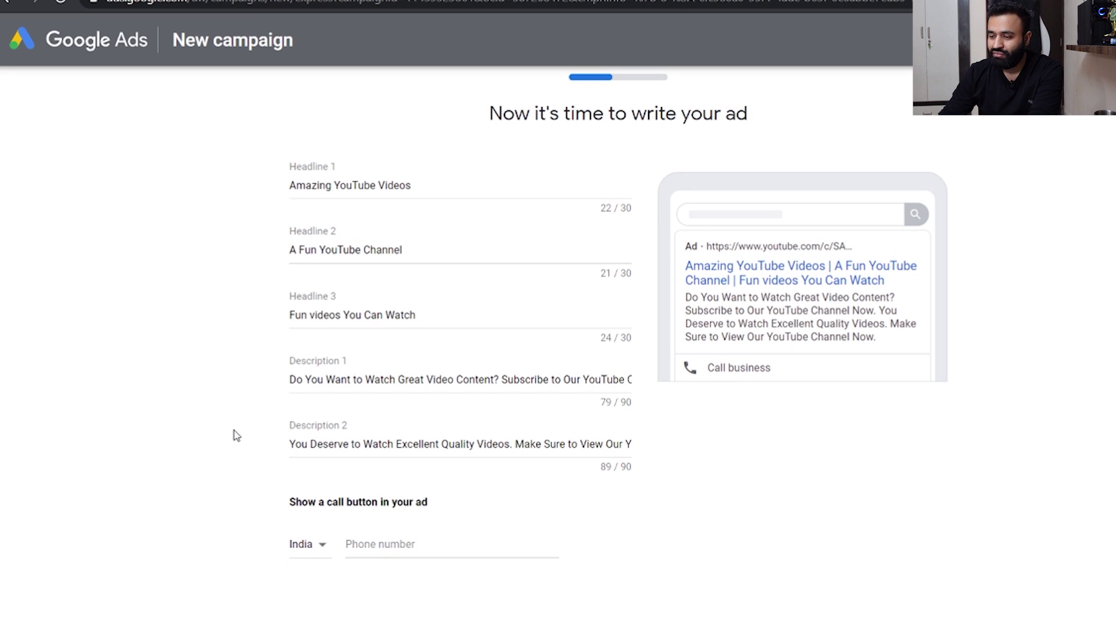
scroll(235, 435, down, 1)
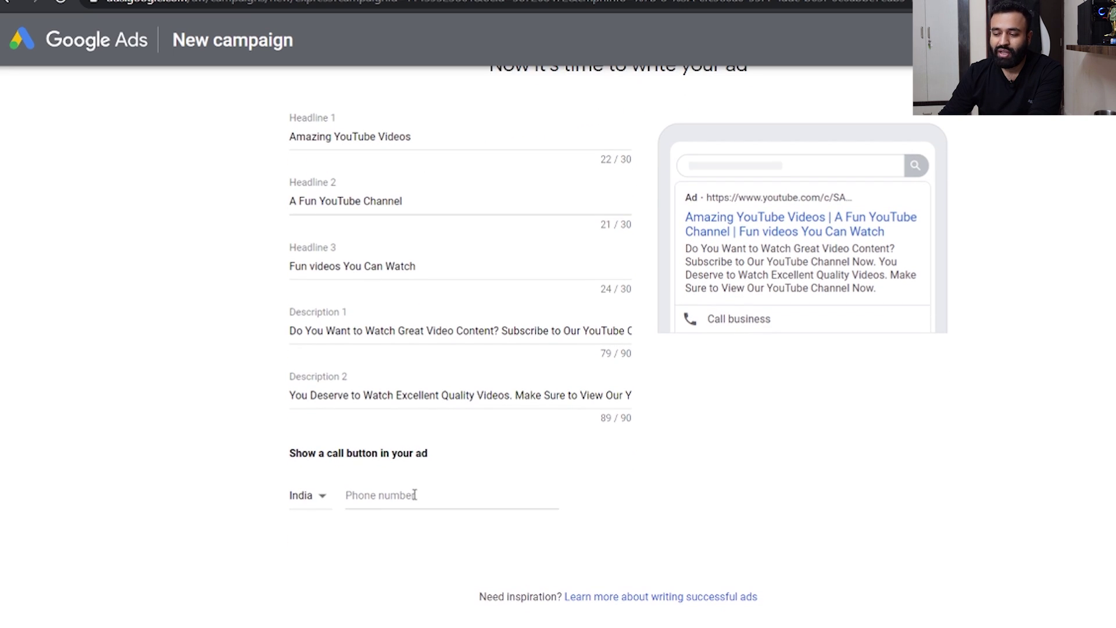
click(415, 494)
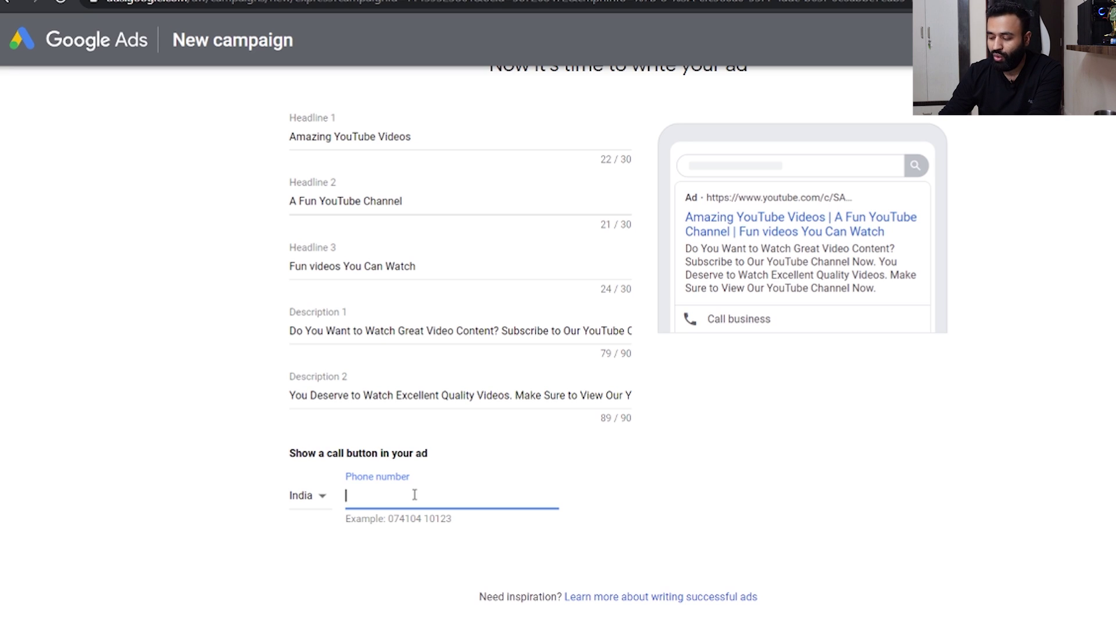
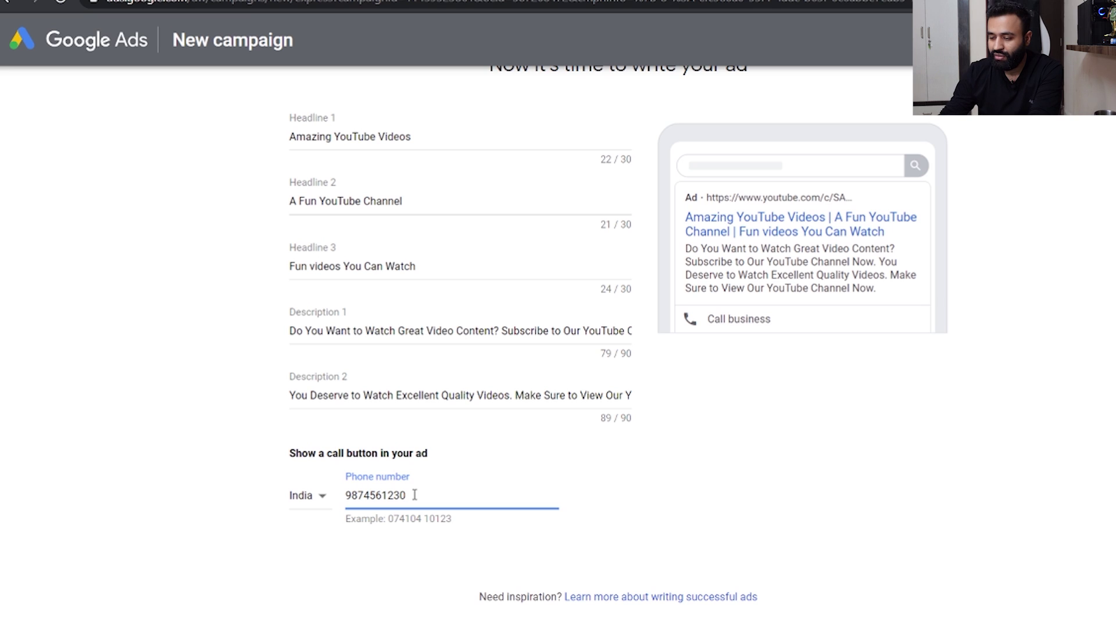
scroll(606, 491, down, 1)
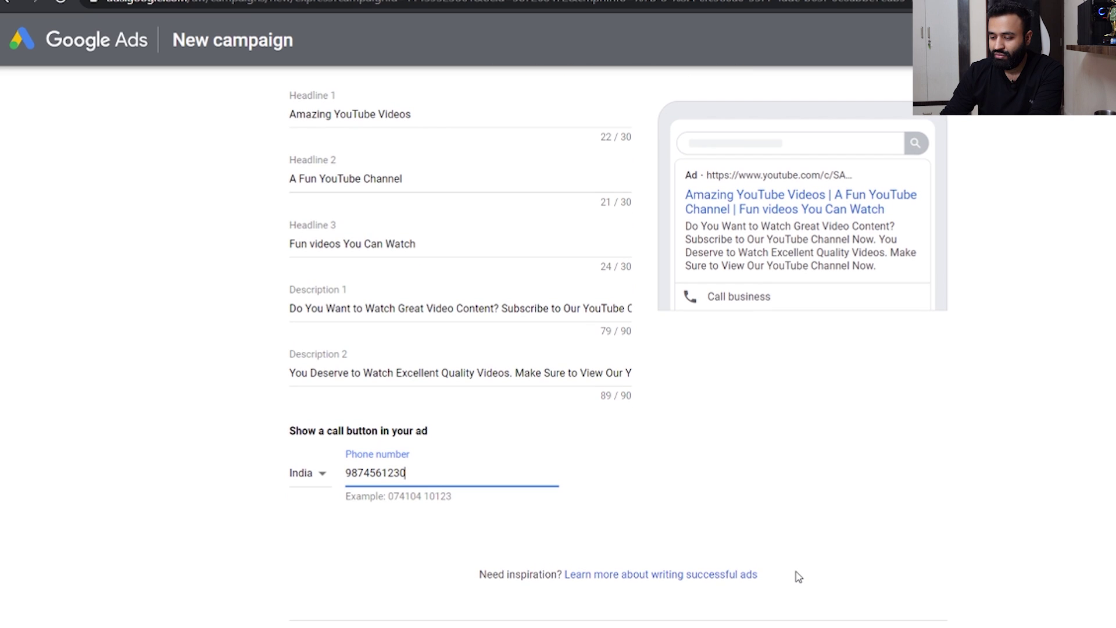
scroll(799, 576, down, 3)
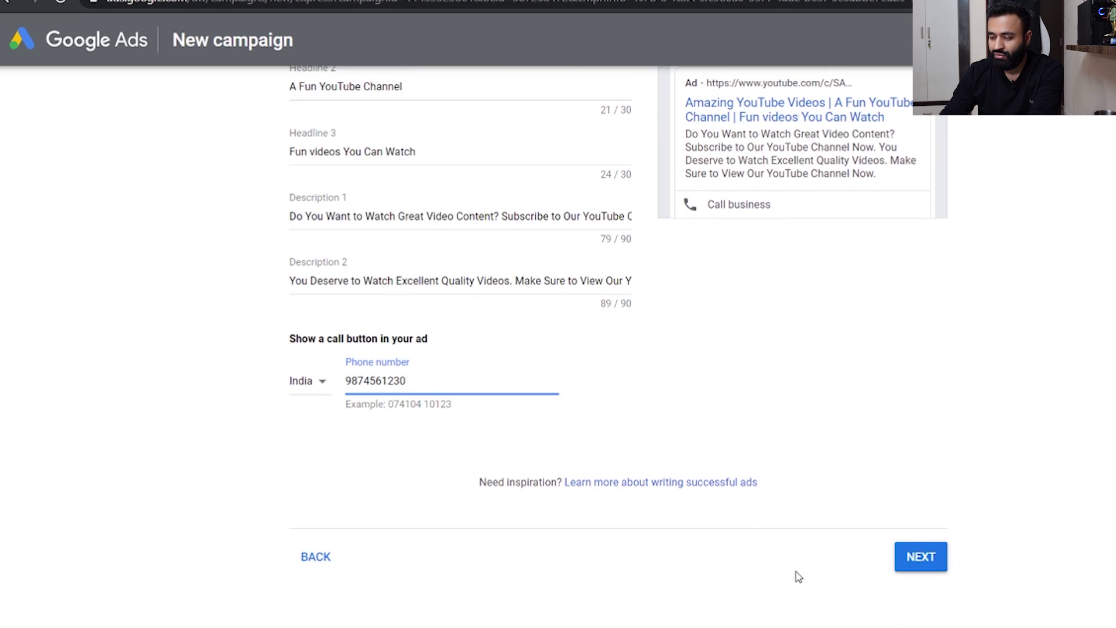
click(934, 563)
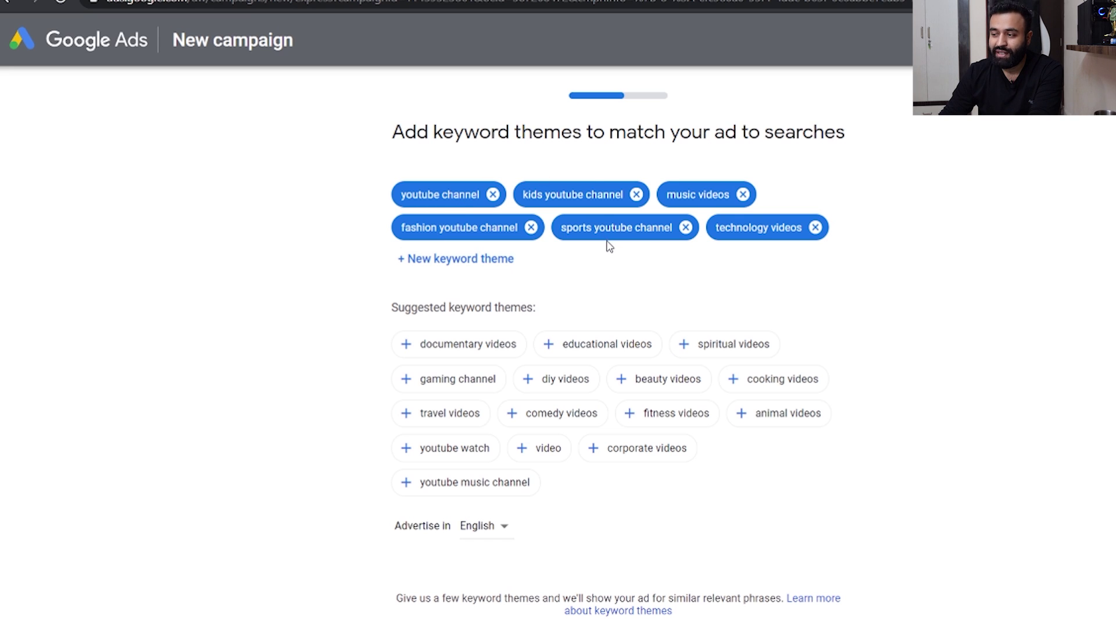
Step: Accept the six suggested keyword themes and the 25 km area around Jaipur
scroll(1000, 364, down, 2)
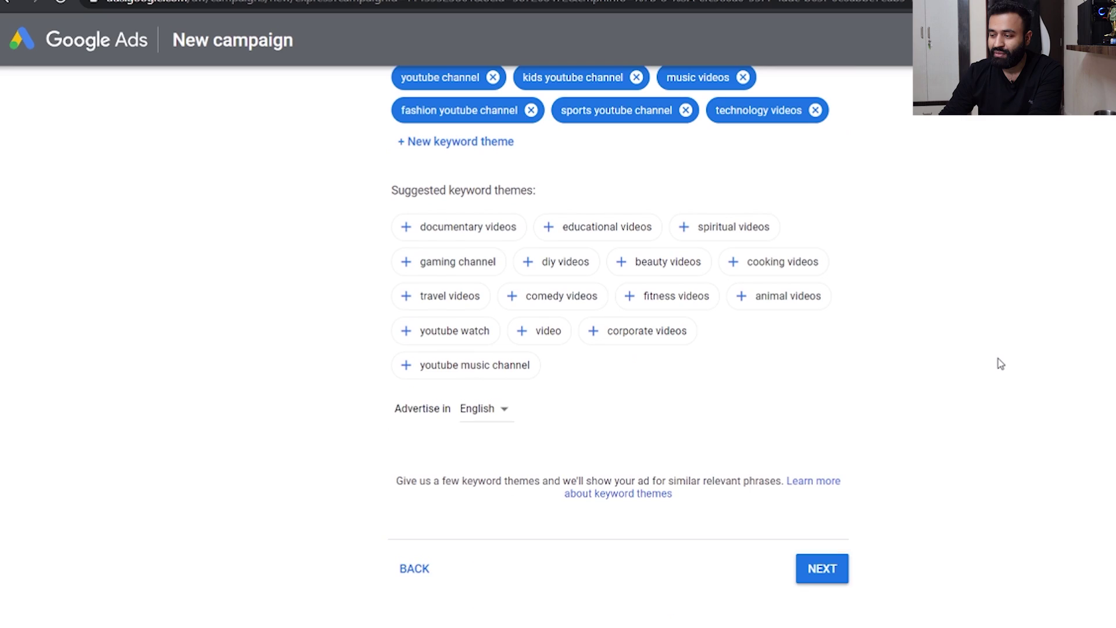
click(823, 571)
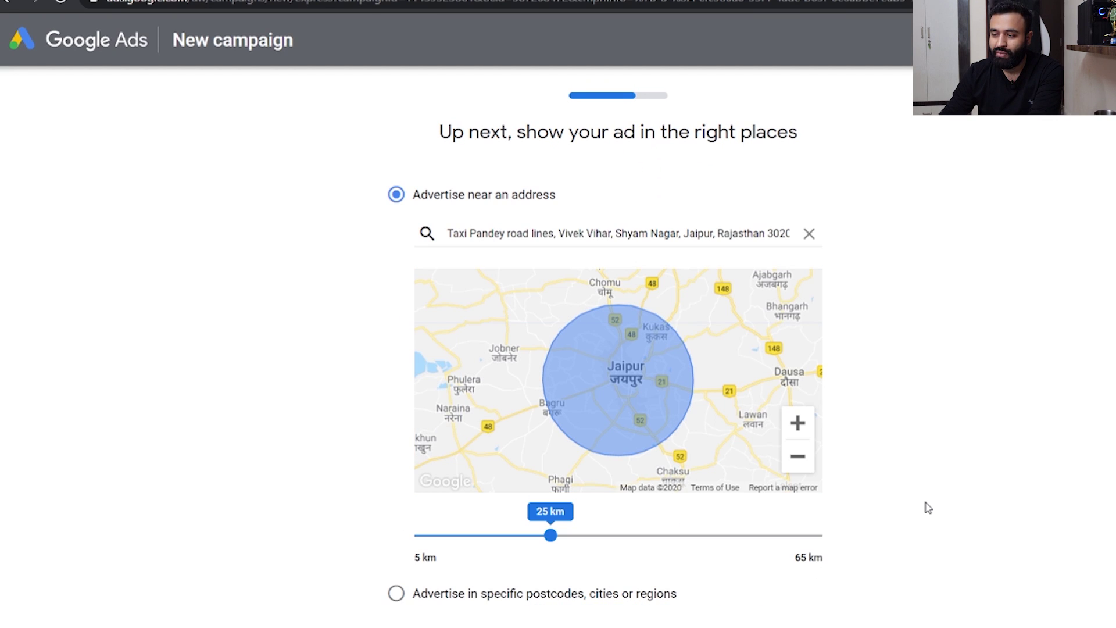
scroll(926, 509, down, 3)
click(824, 595)
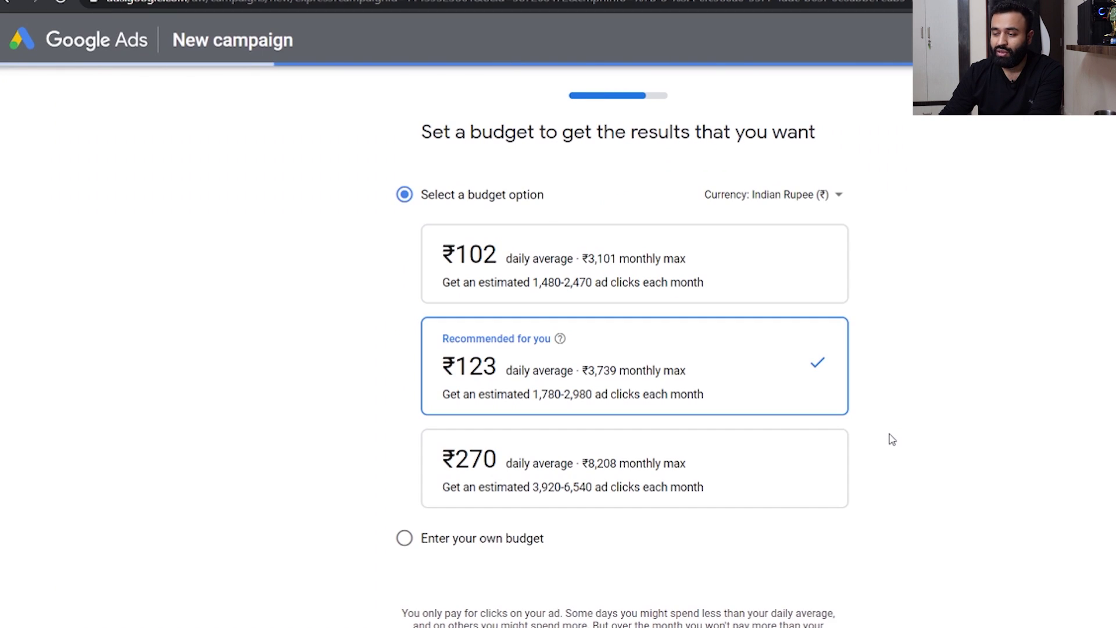
Step: Choose the ₹102 daily budget and accept the campaign review
click(745, 275)
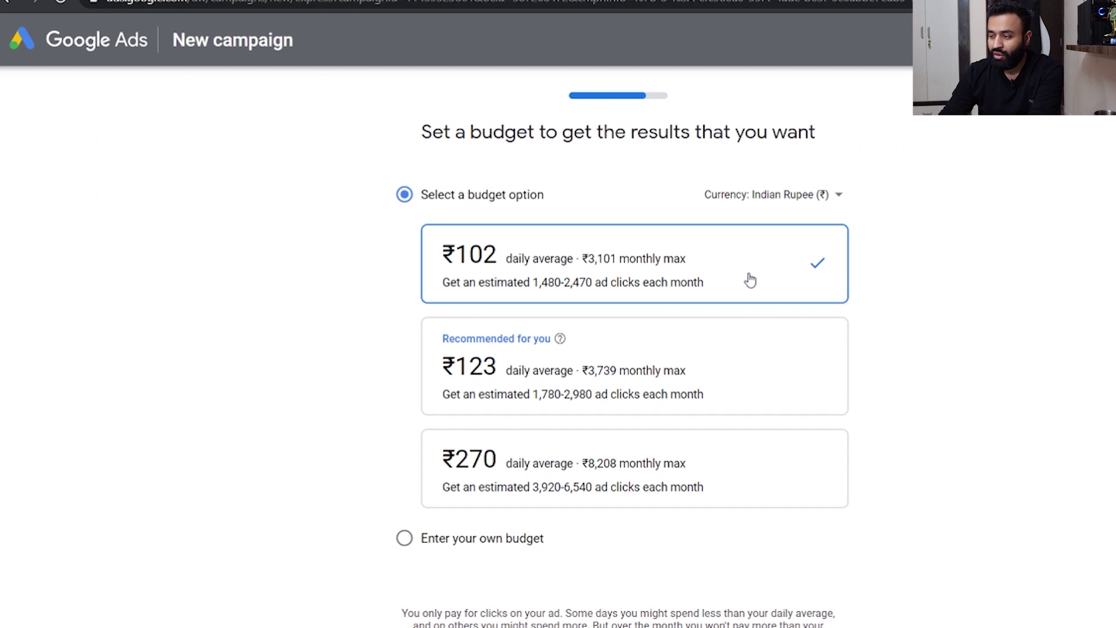
scroll(941, 403, down, 3)
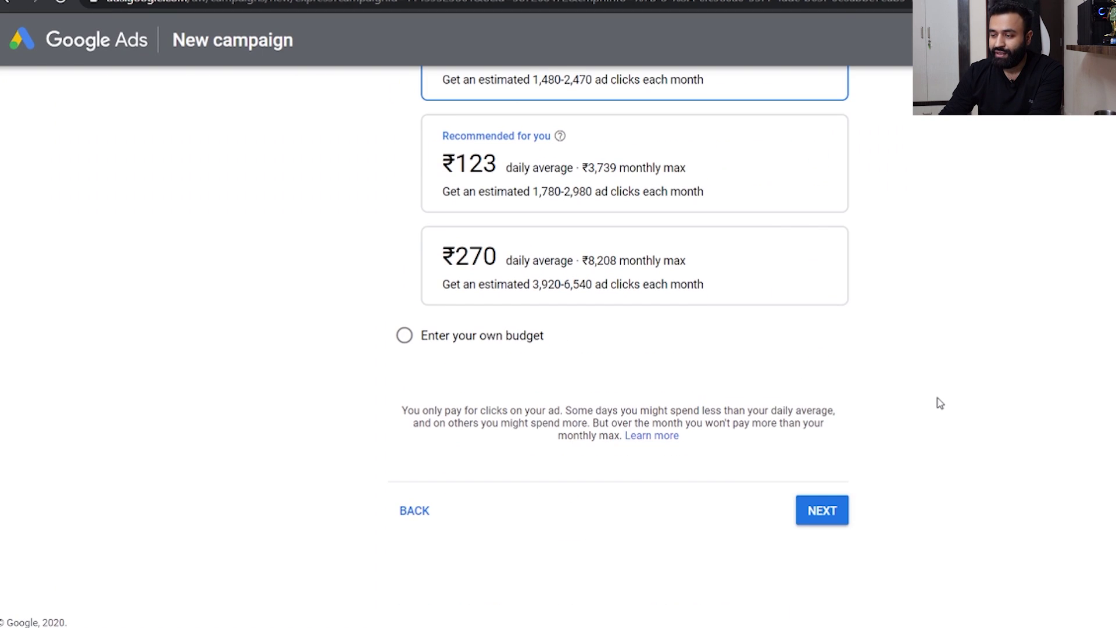
click(826, 515)
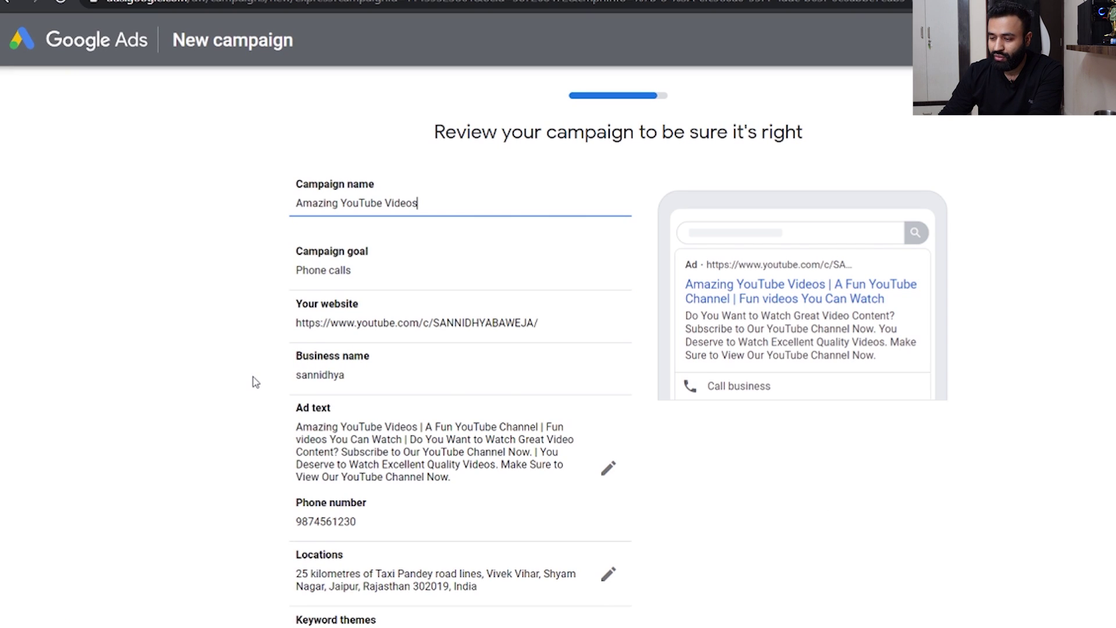
scroll(254, 382, down, 5)
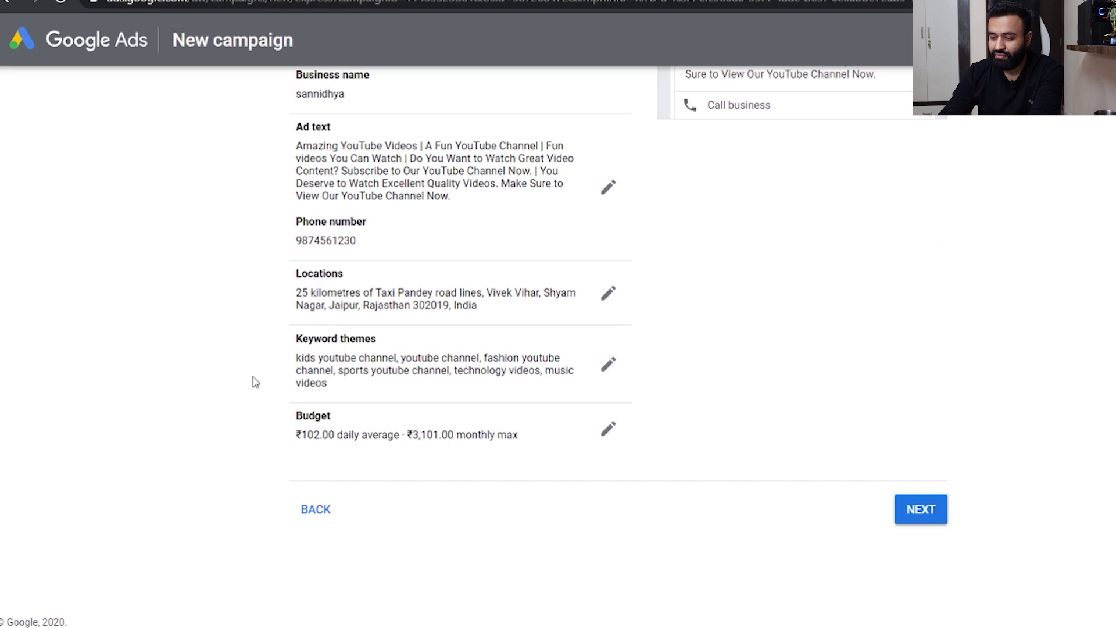
scroll(254, 382, up, 3)
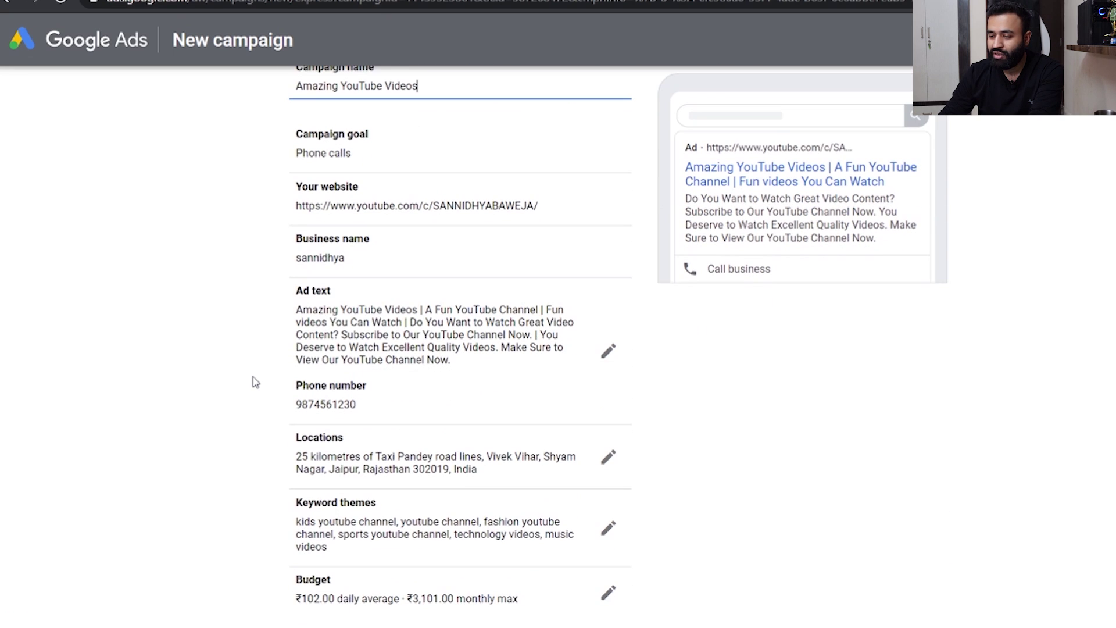
scroll(814, 389, down, 3)
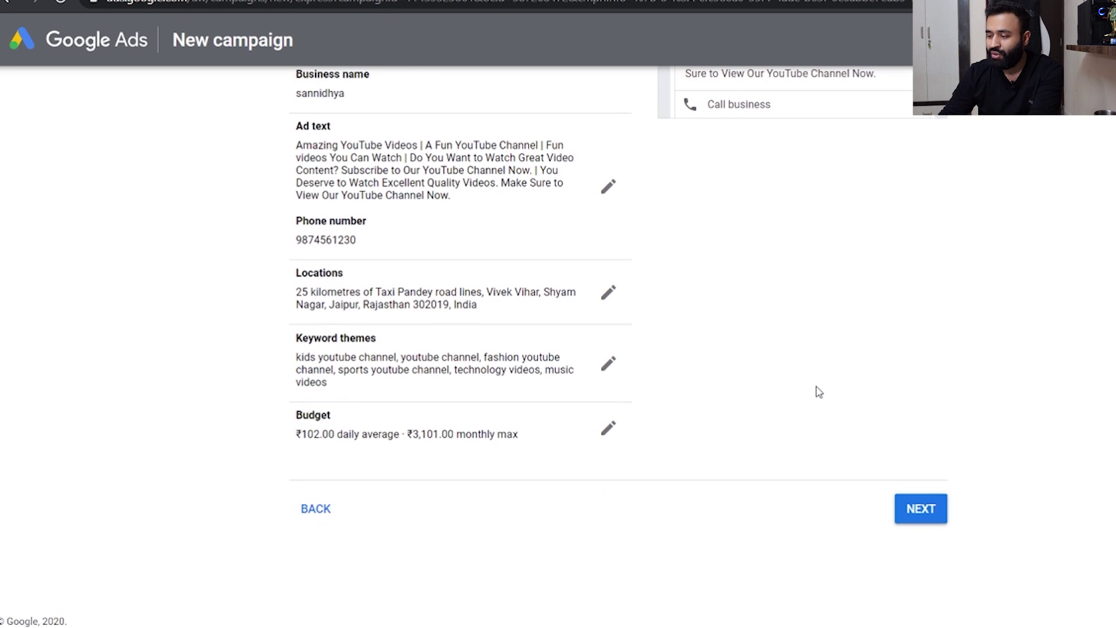
click(921, 511)
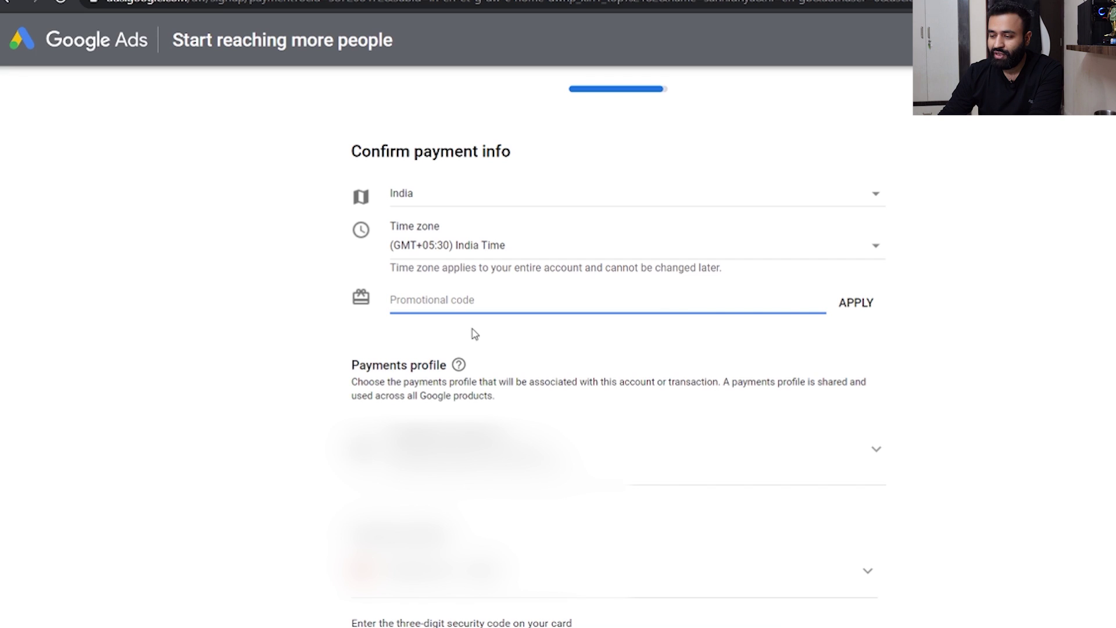
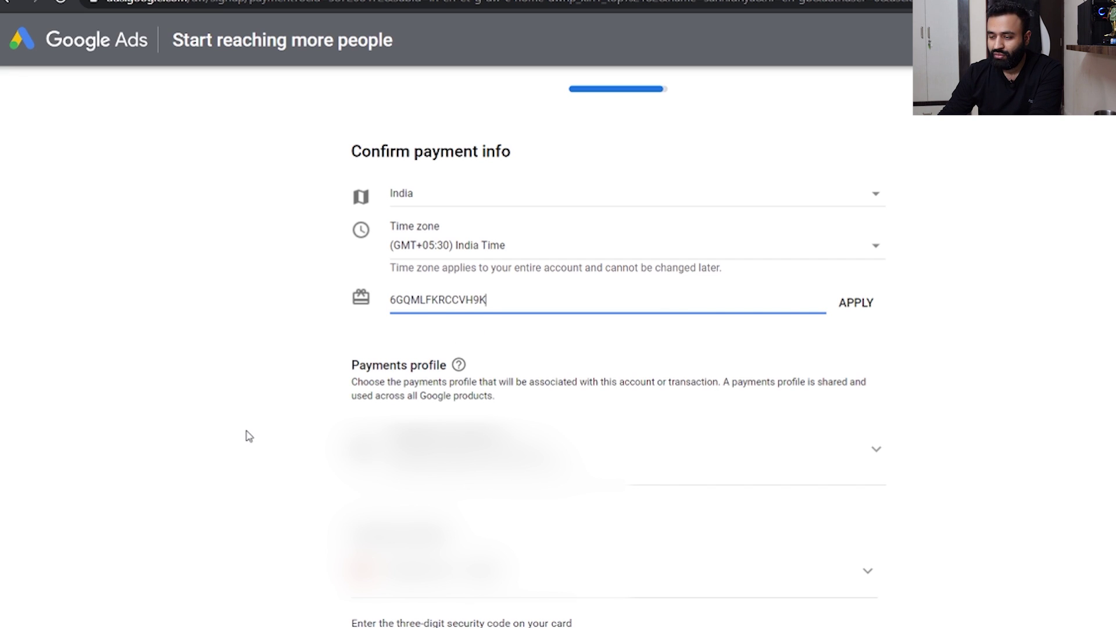
Step: Paste the promotional code into its field
scroll(249, 436, down, 3)
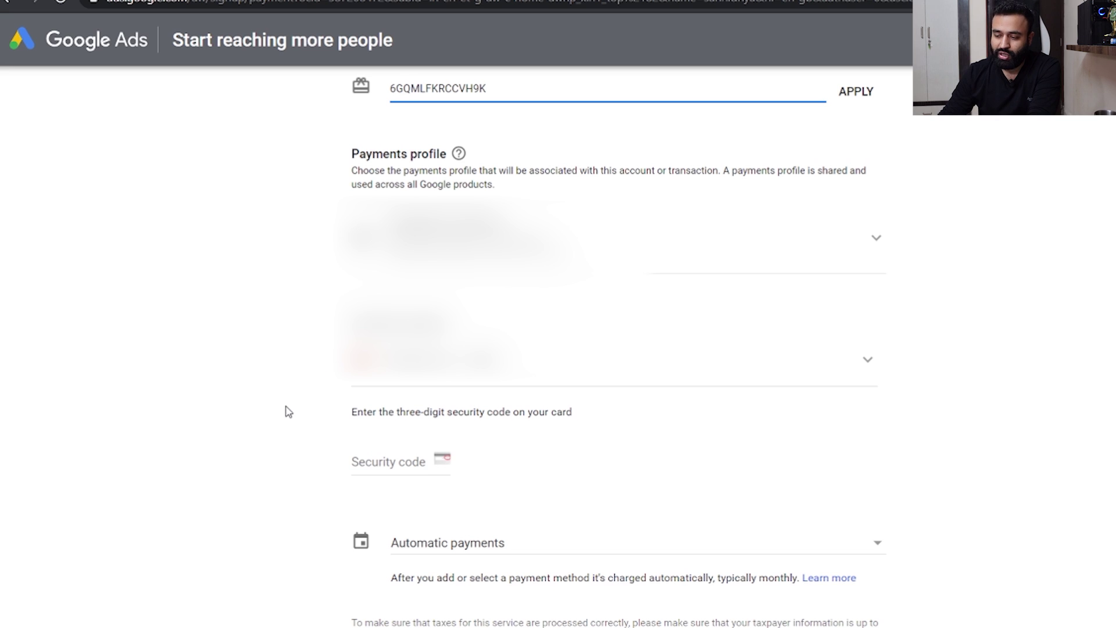
scroll(289, 413, down, 2)
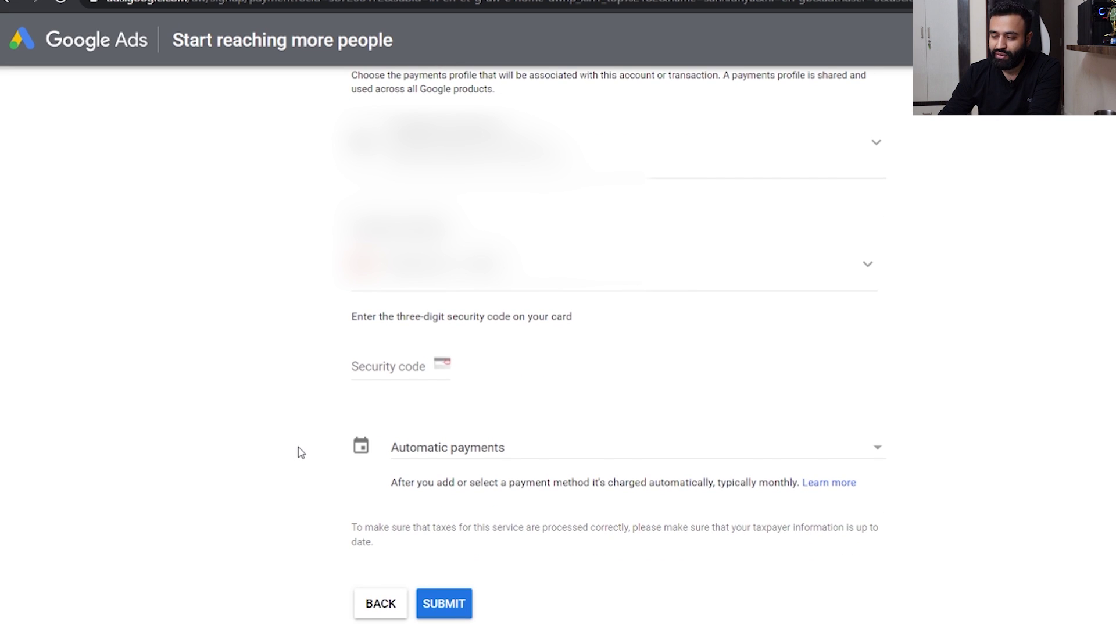
scroll(297, 451, down, 1)
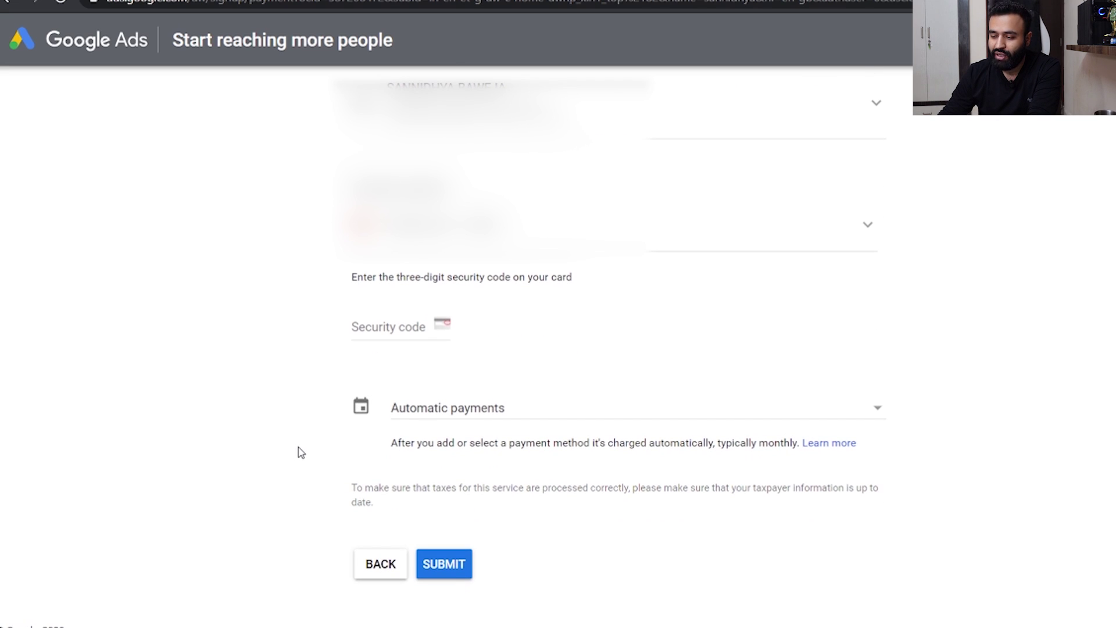
Step: Choose Manual payments with a ₹500 payment amount and submit the payment details
click(486, 414)
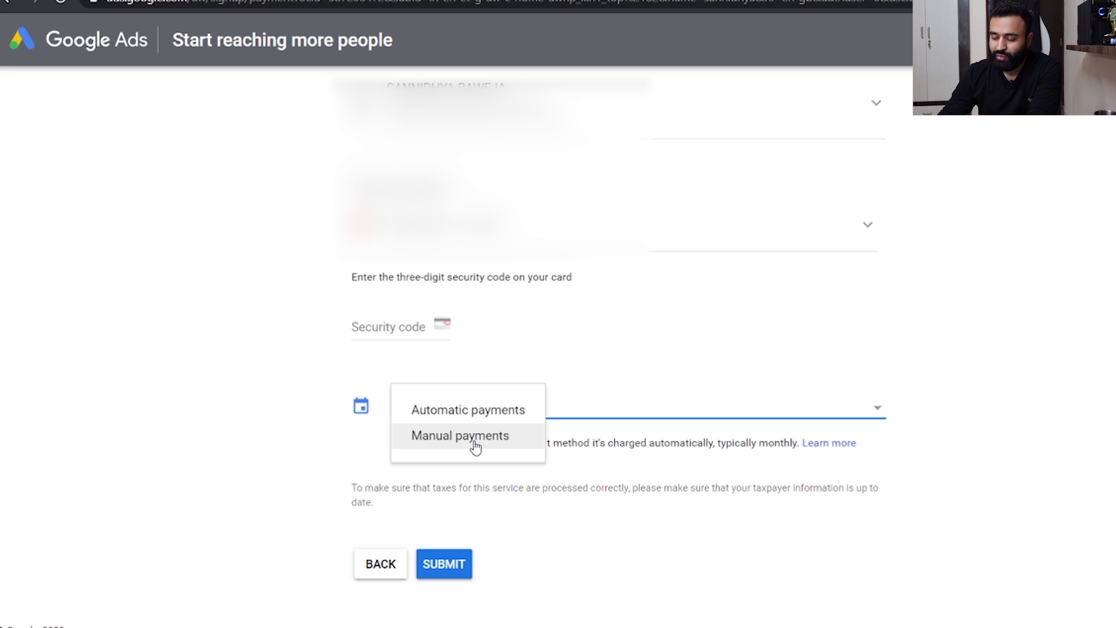
click(476, 446)
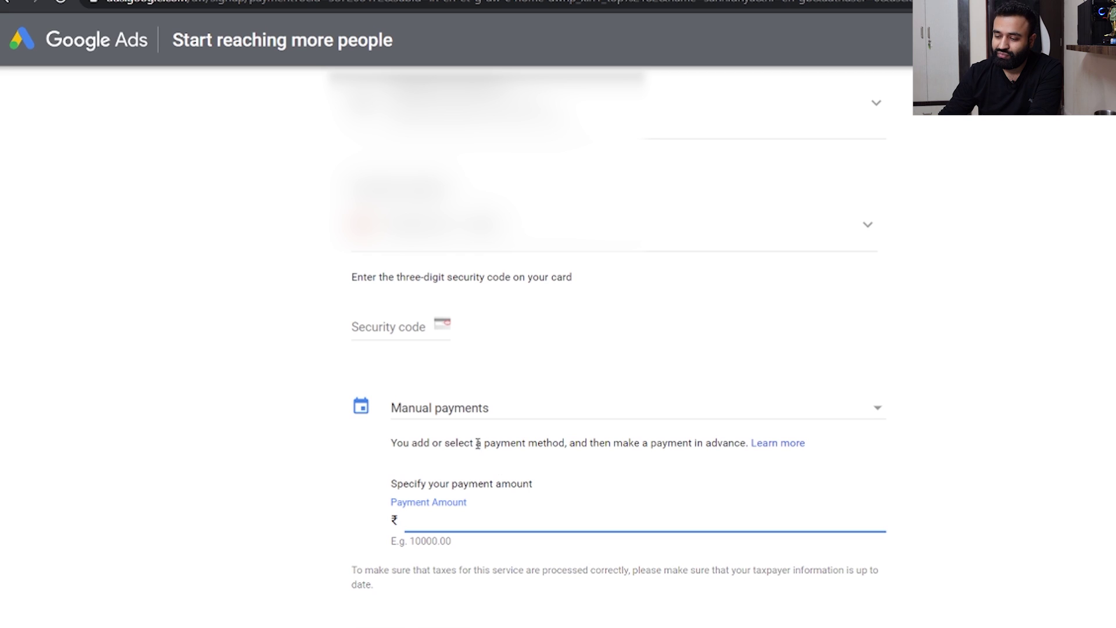
text(00)
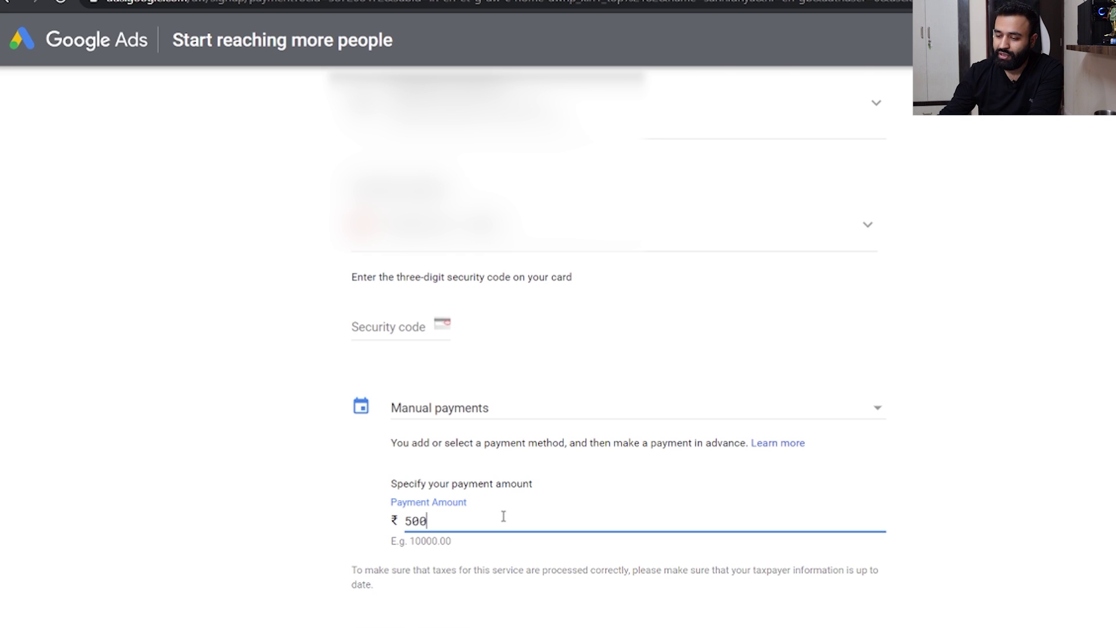
click(230, 481)
scroll(232, 482, down, 2)
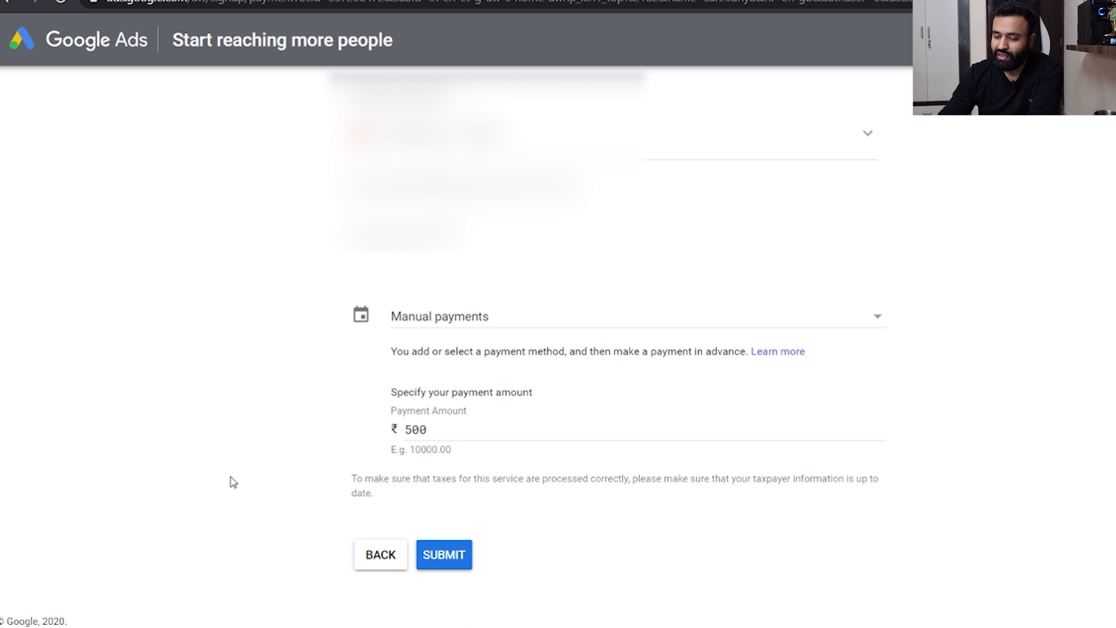
scroll(262, 391, up, 6)
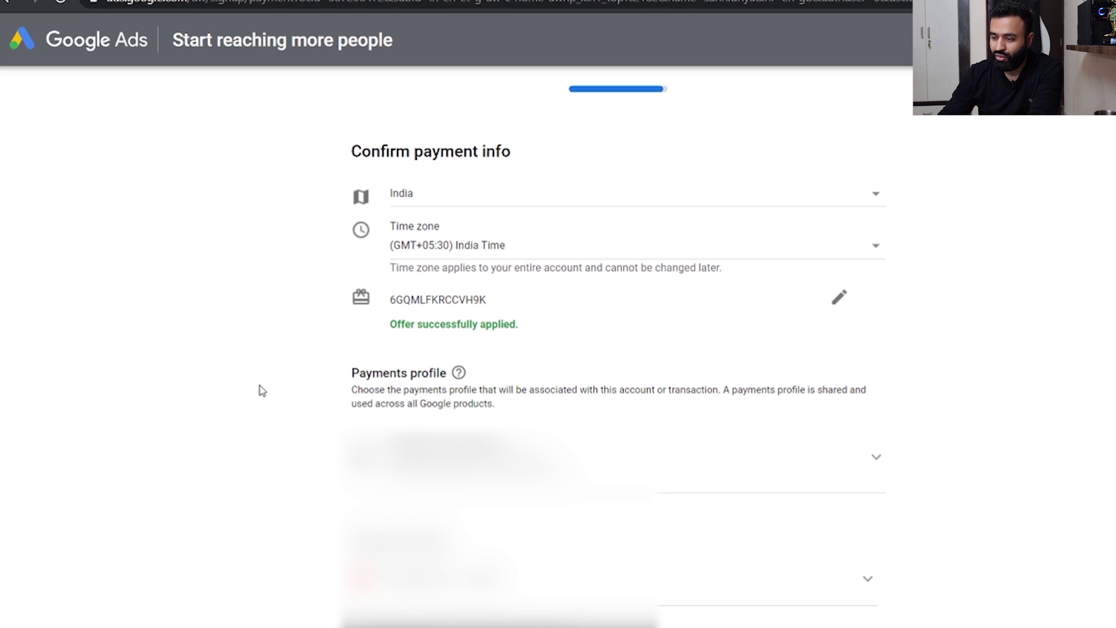
scroll(261, 391, down, 6)
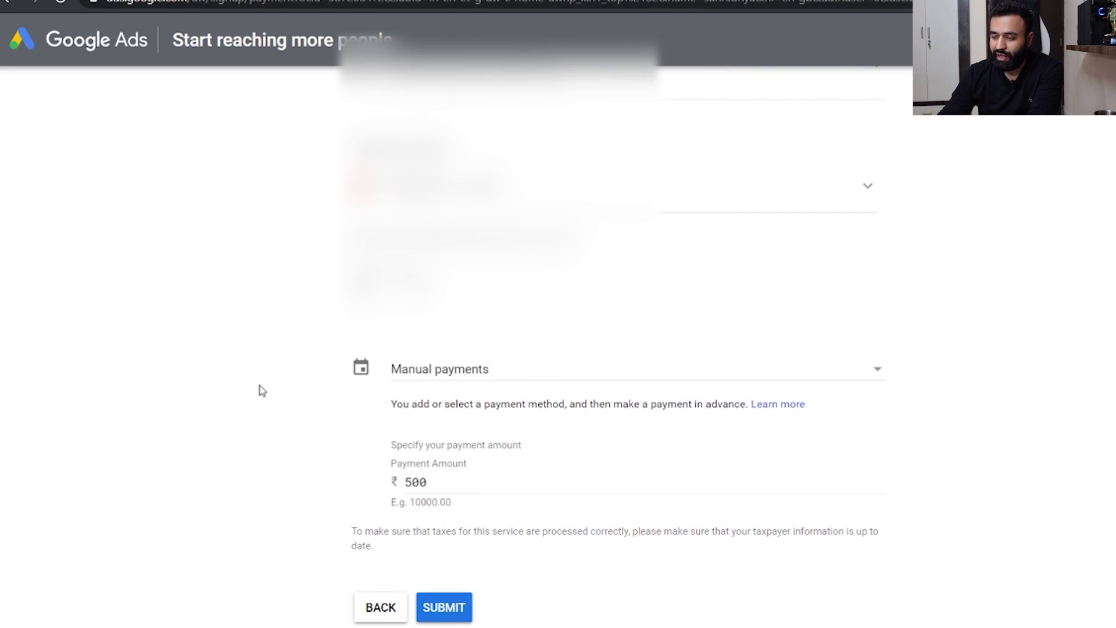
scroll(262, 391, down, 1)
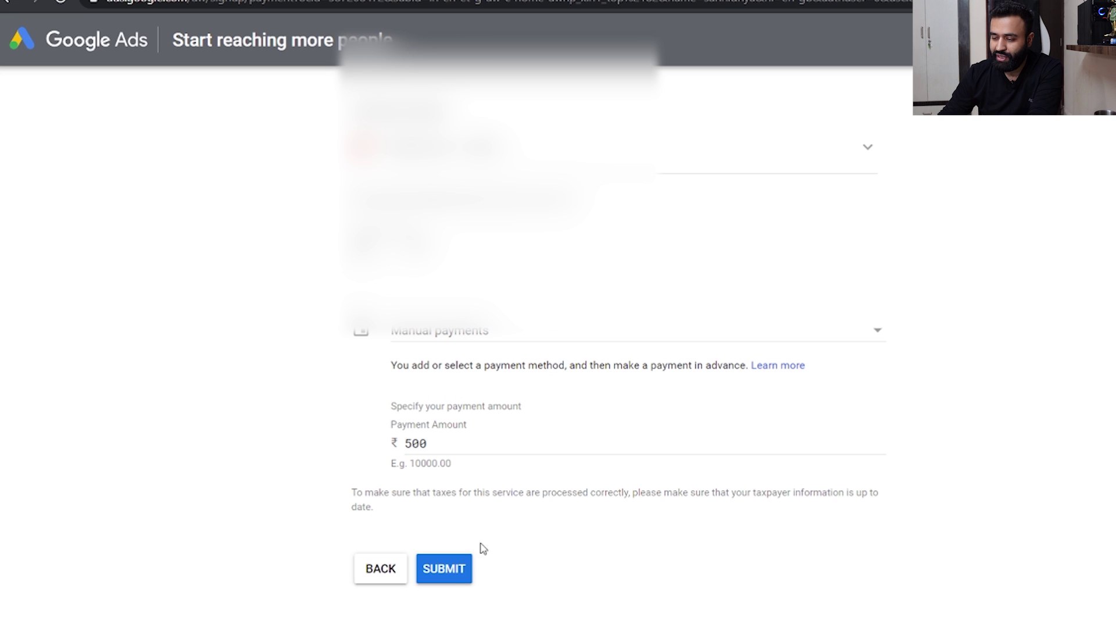
click(442, 570)
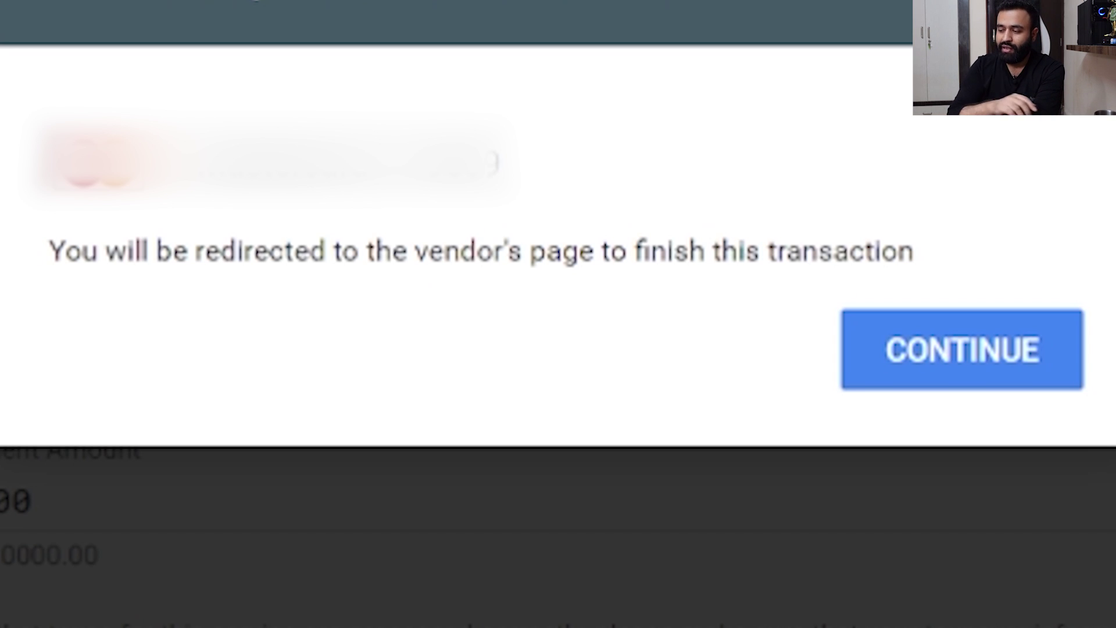
Step: Continue through the vendor payment redirect and open the Amazing YouTube Videos campaign dashboard
click(968, 352)
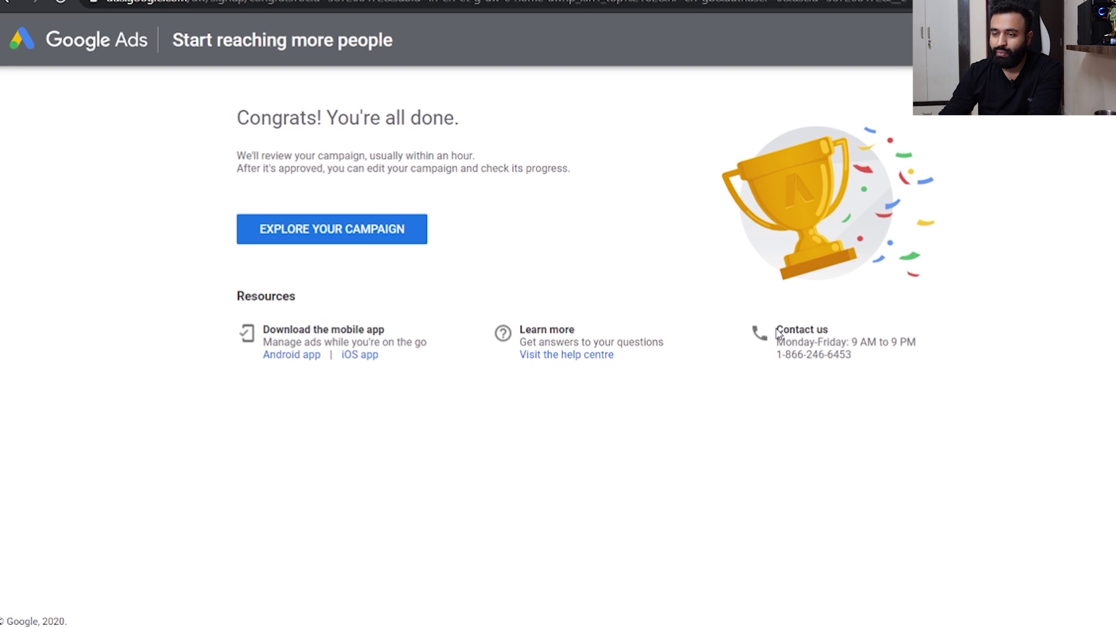
click(357, 233)
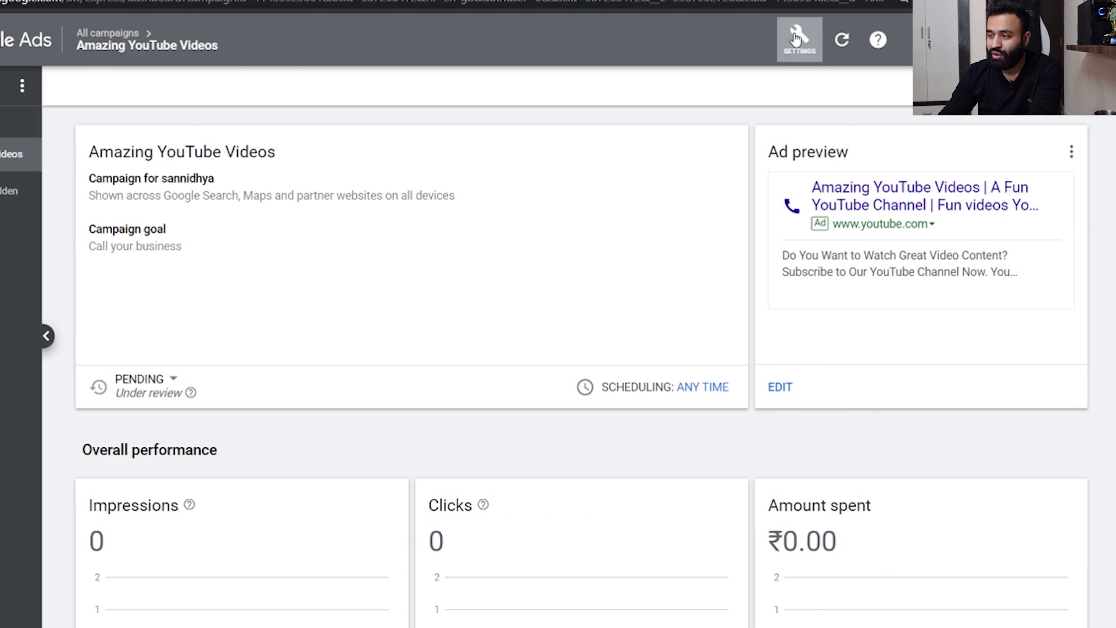
Step: Switch the account to Expert mode from the settings wrench menu and confirm
click(922, 38)
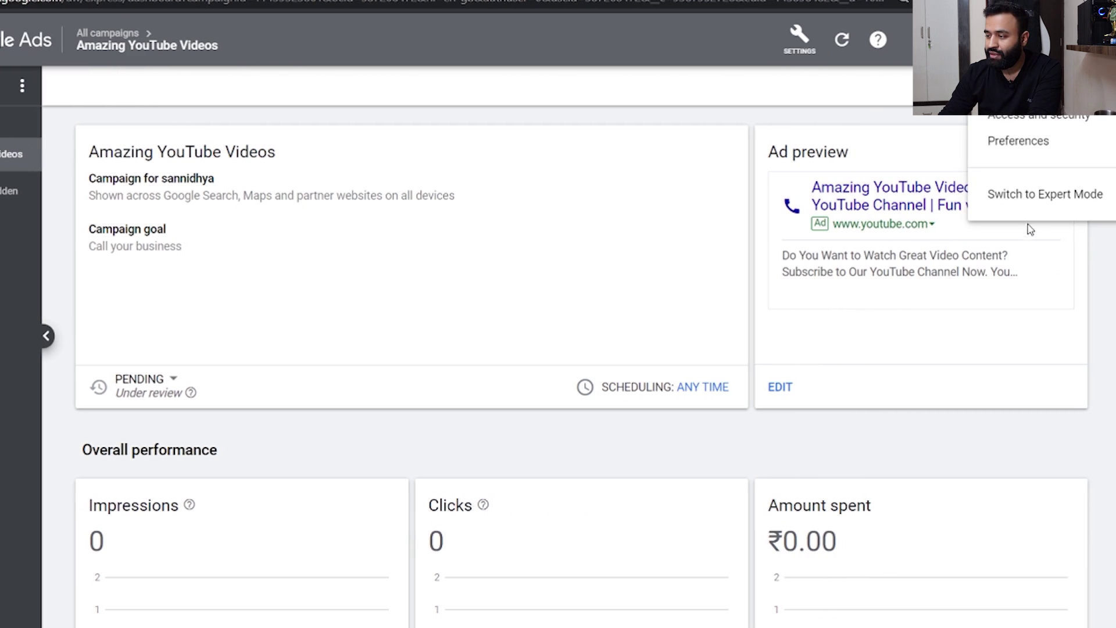
click(1033, 198)
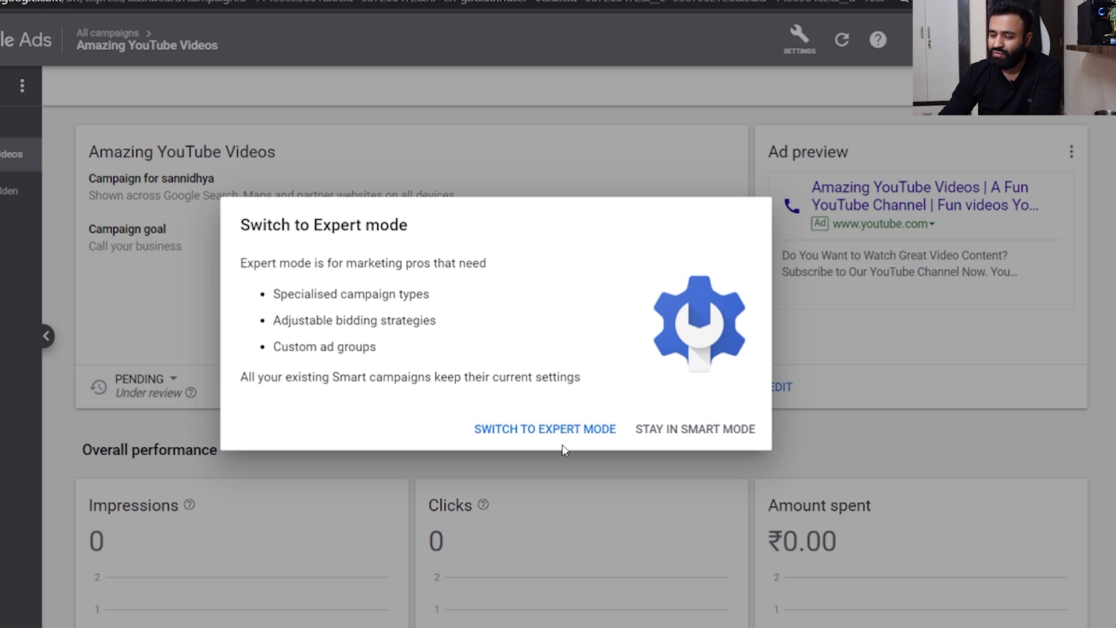
click(553, 429)
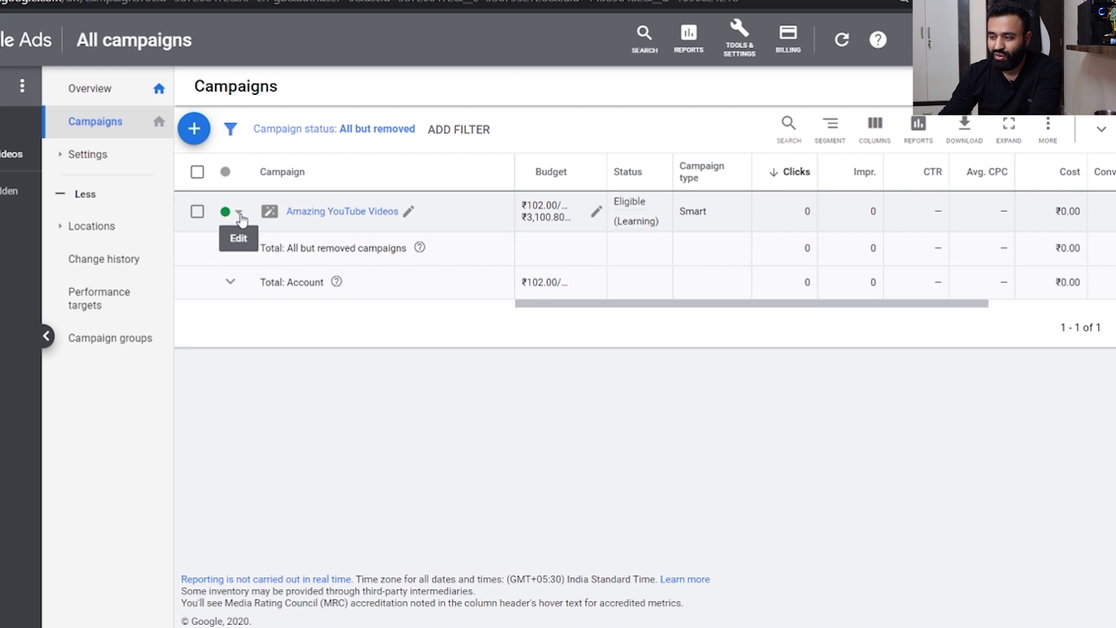
click(235, 213)
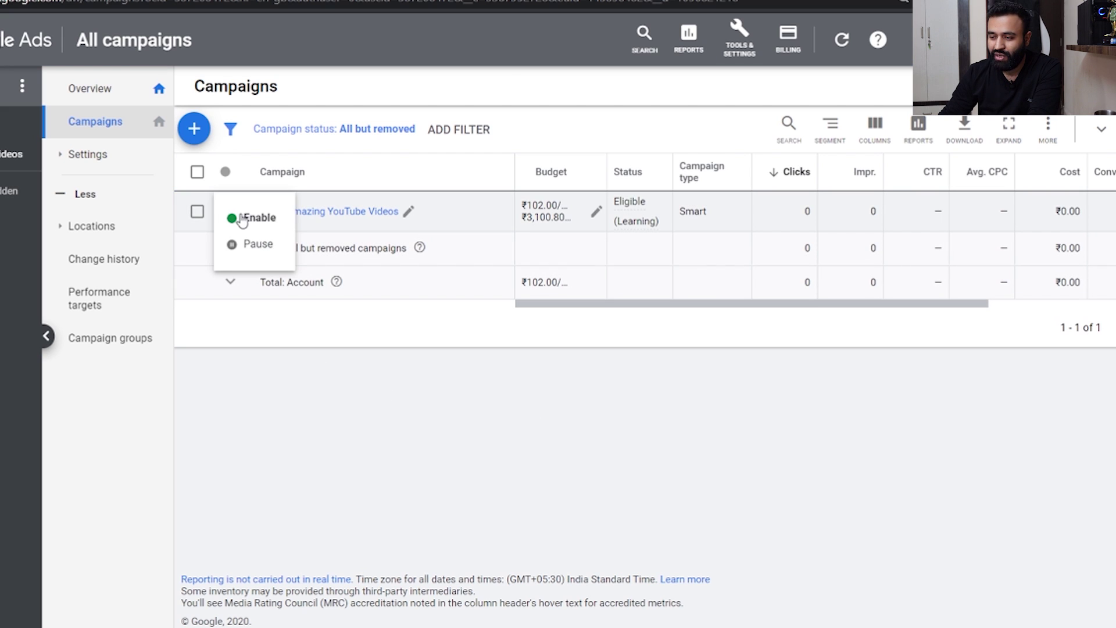
click(246, 244)
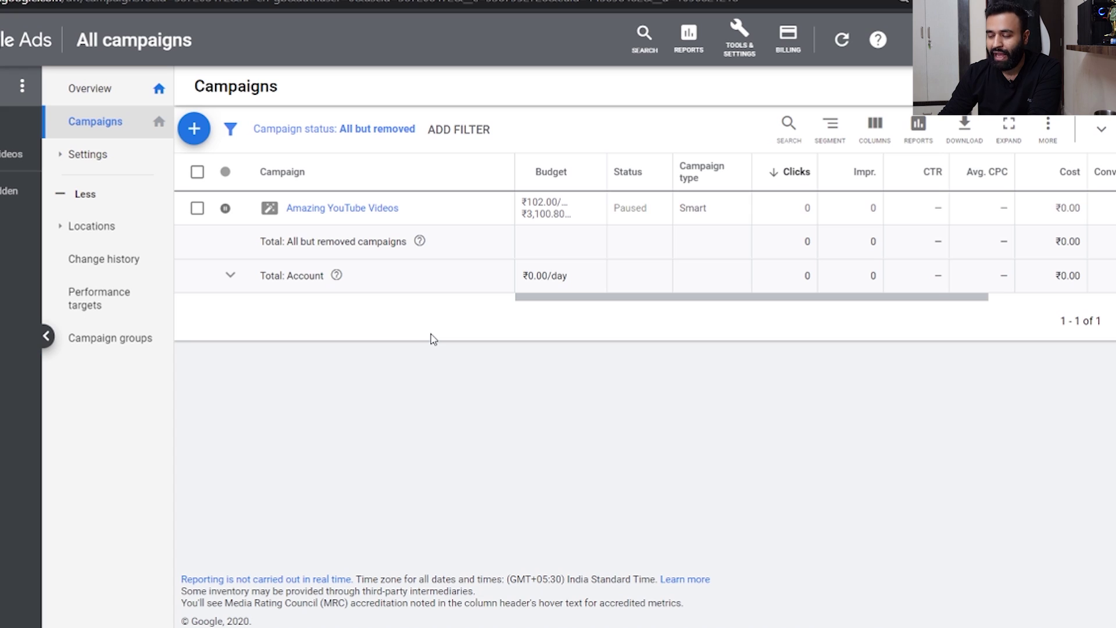
click(45, 336)
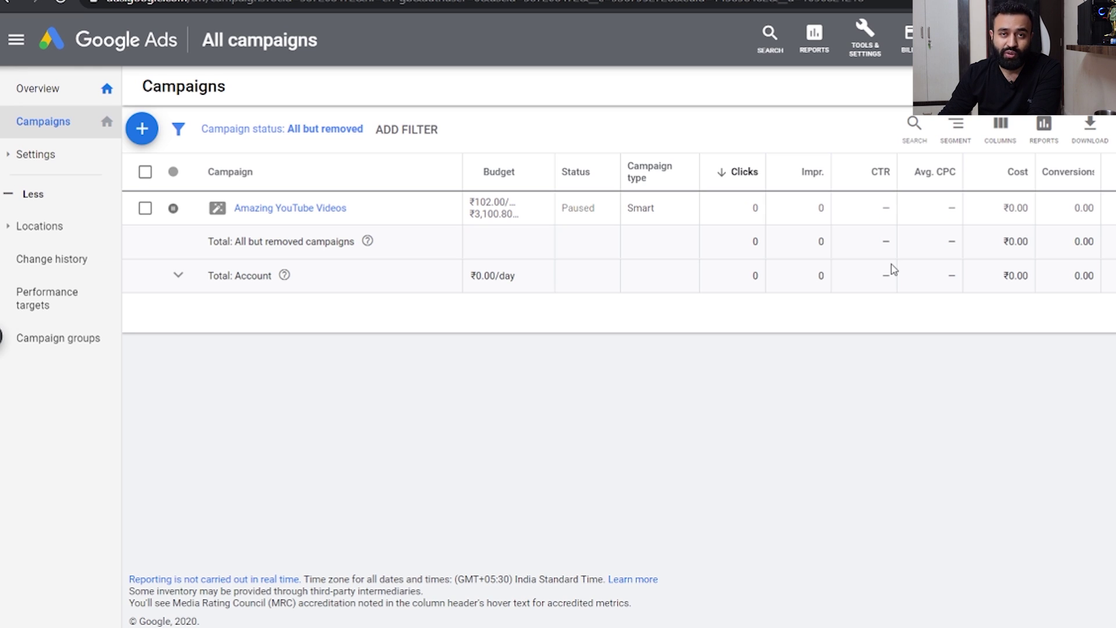
Step: Open the YouTube entry under Linked accounts in Tools & Settings
click(866, 40)
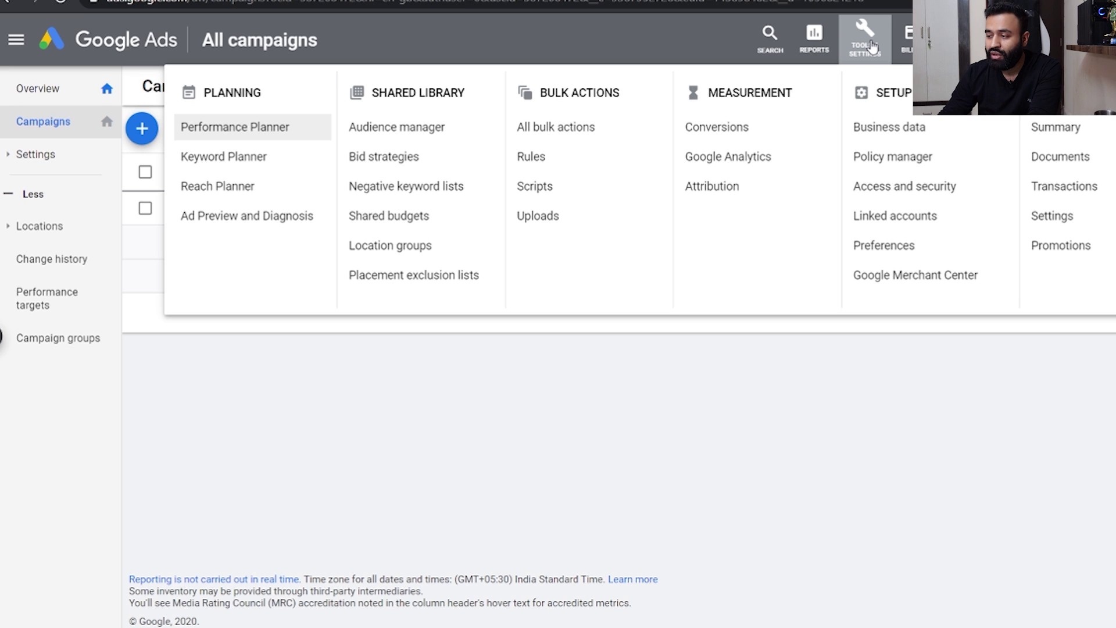
click(892, 214)
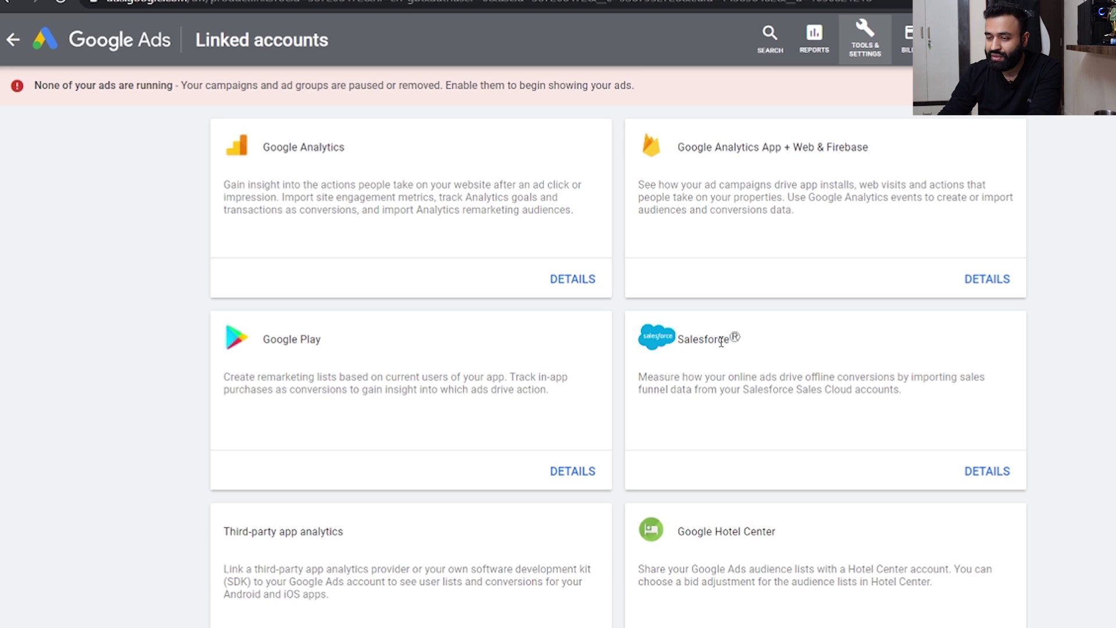
scroll(723, 344, down, 5)
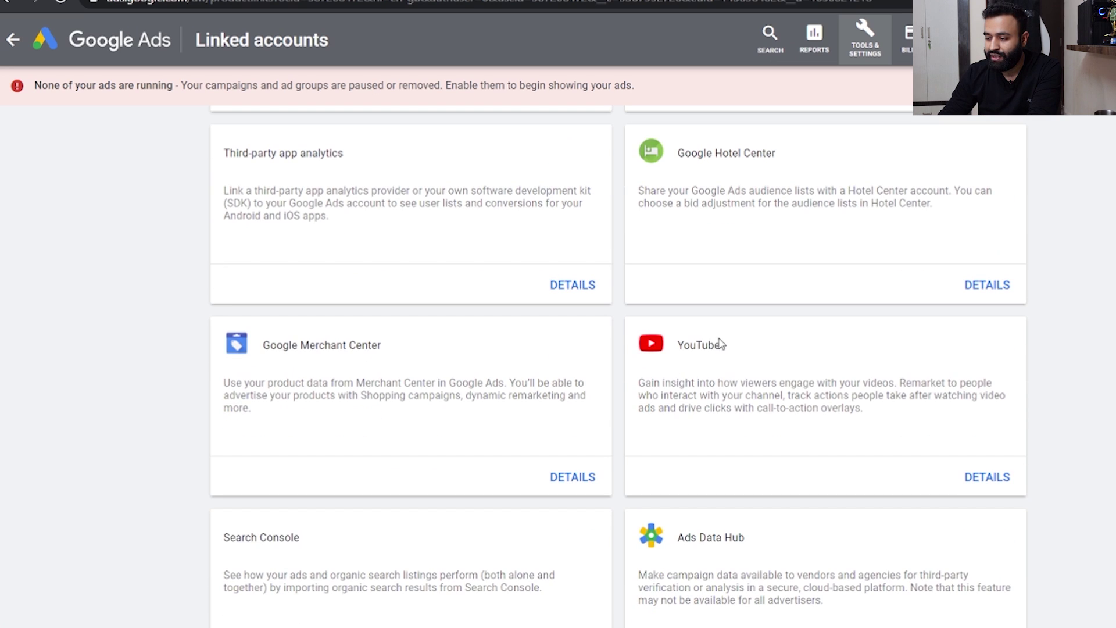
click(998, 487)
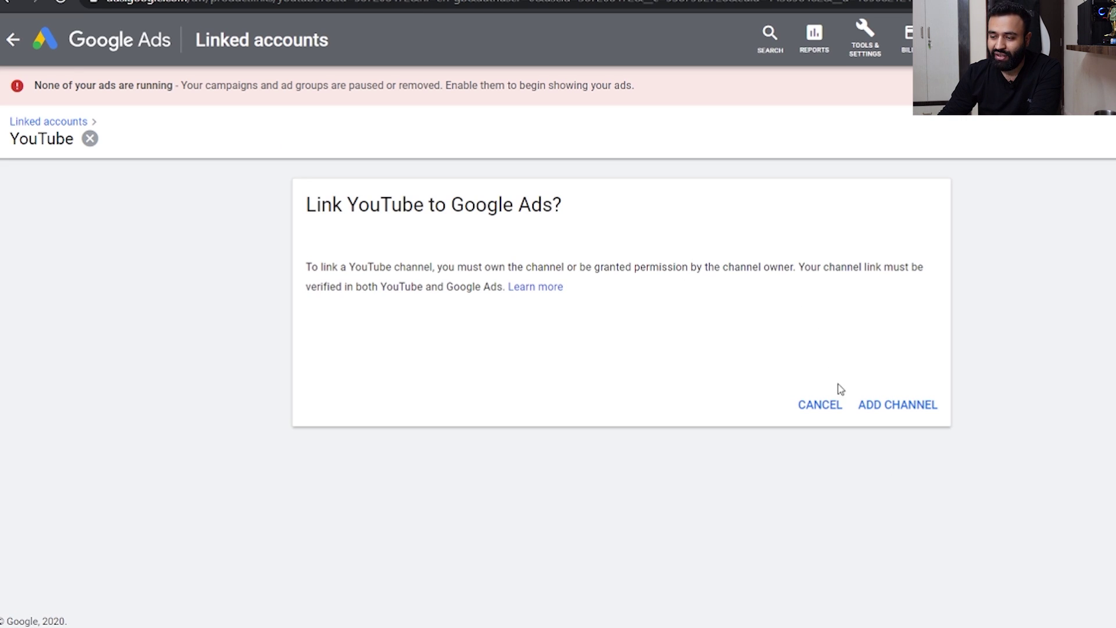
Step: Add your own YouTube channel, found by searching its name, and continue to YouTube
click(878, 407)
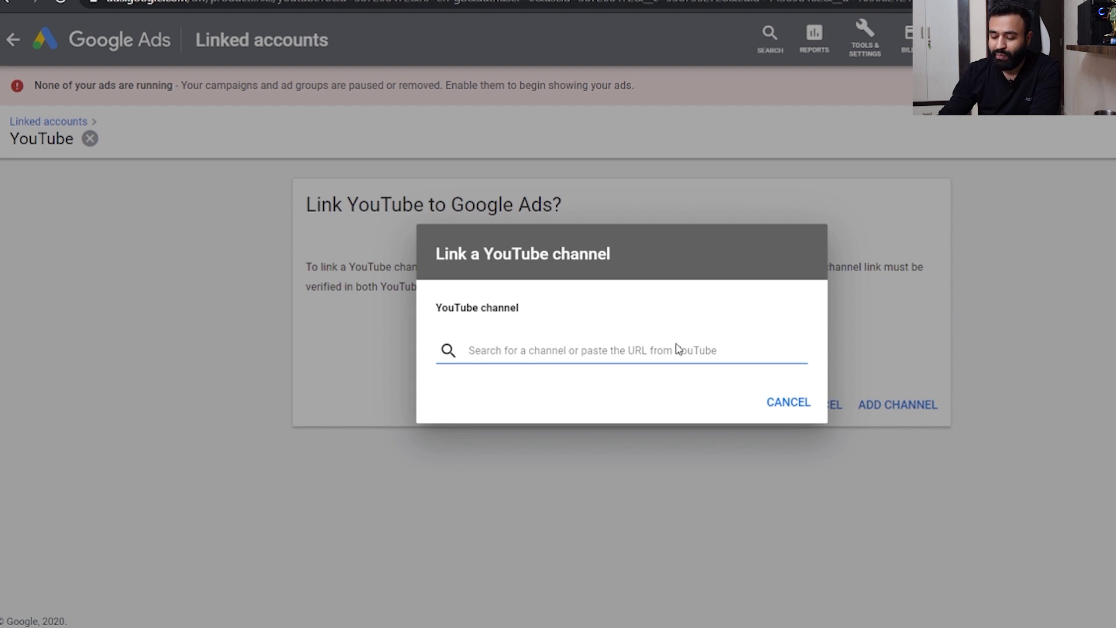
text(sannidhya b)
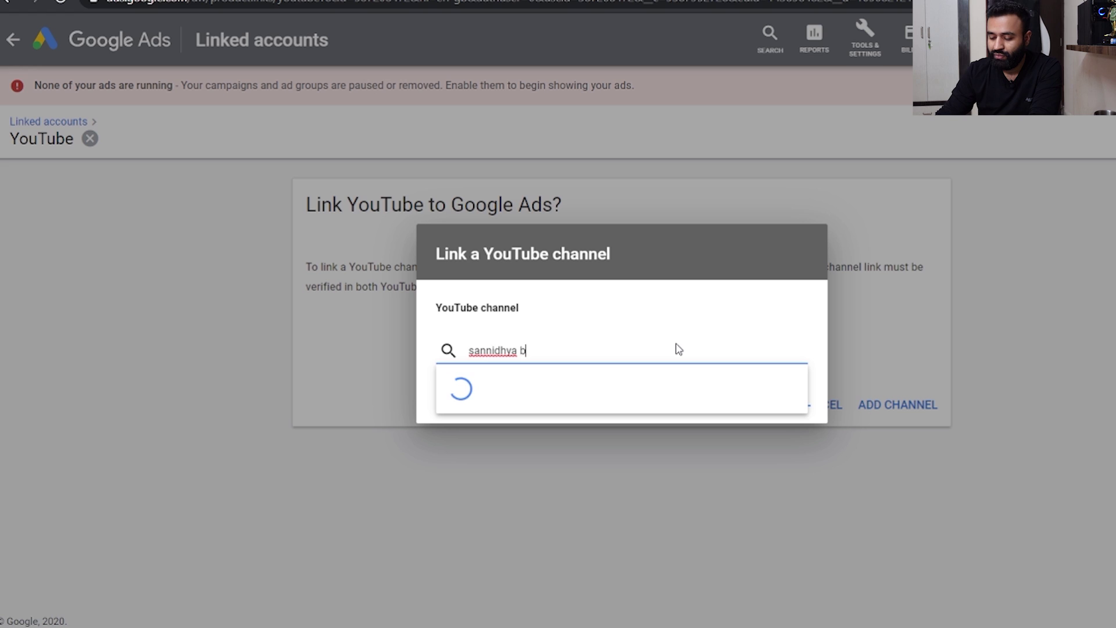
text(aweja)
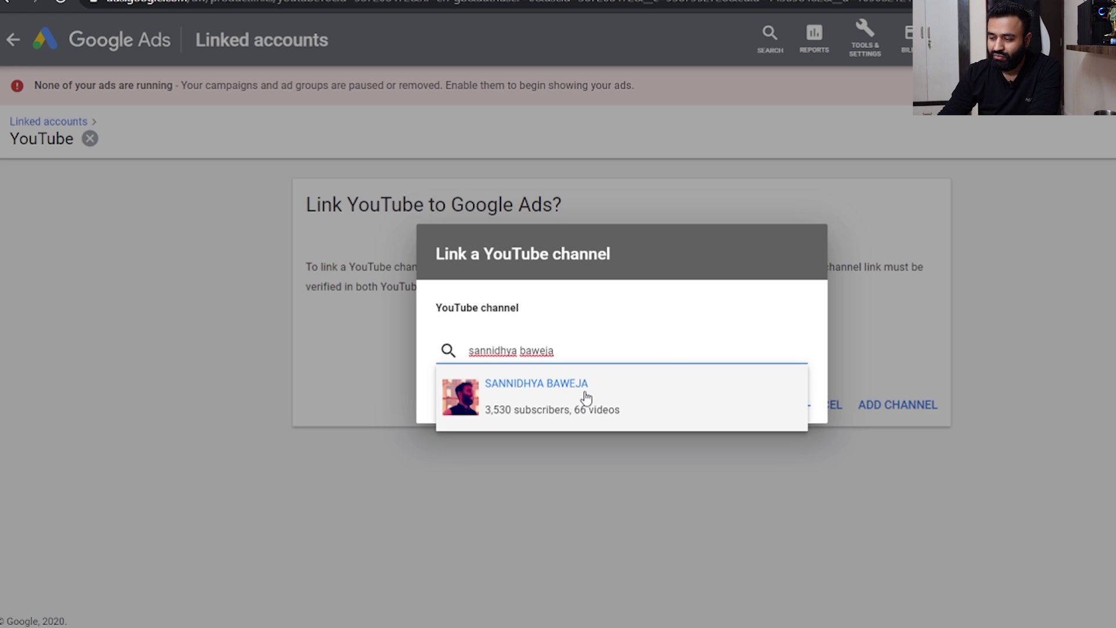
click(586, 398)
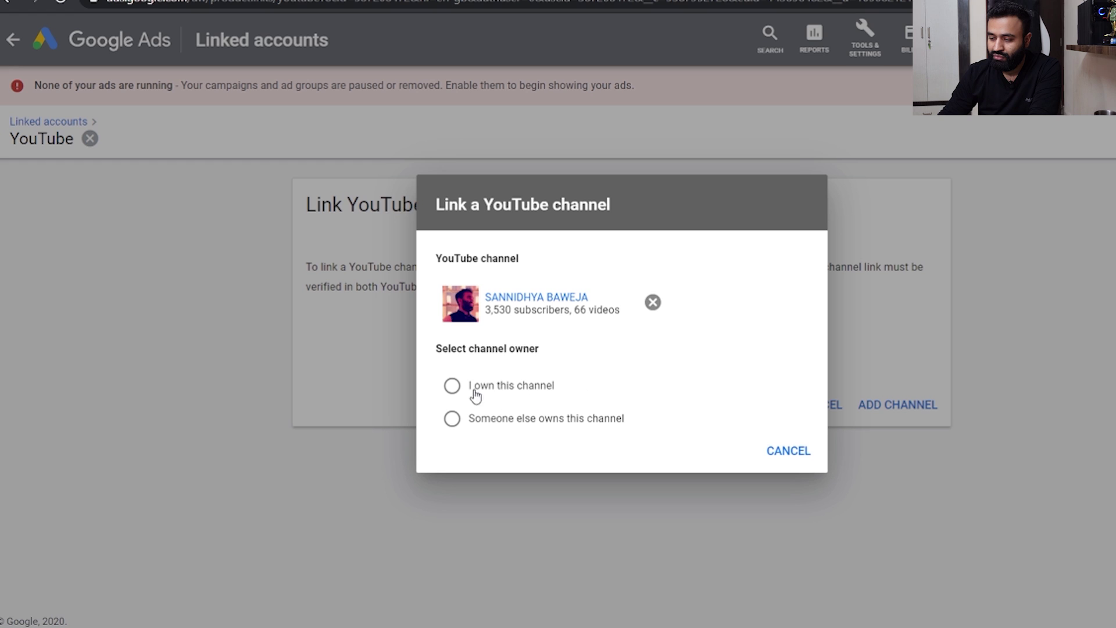
click(451, 387)
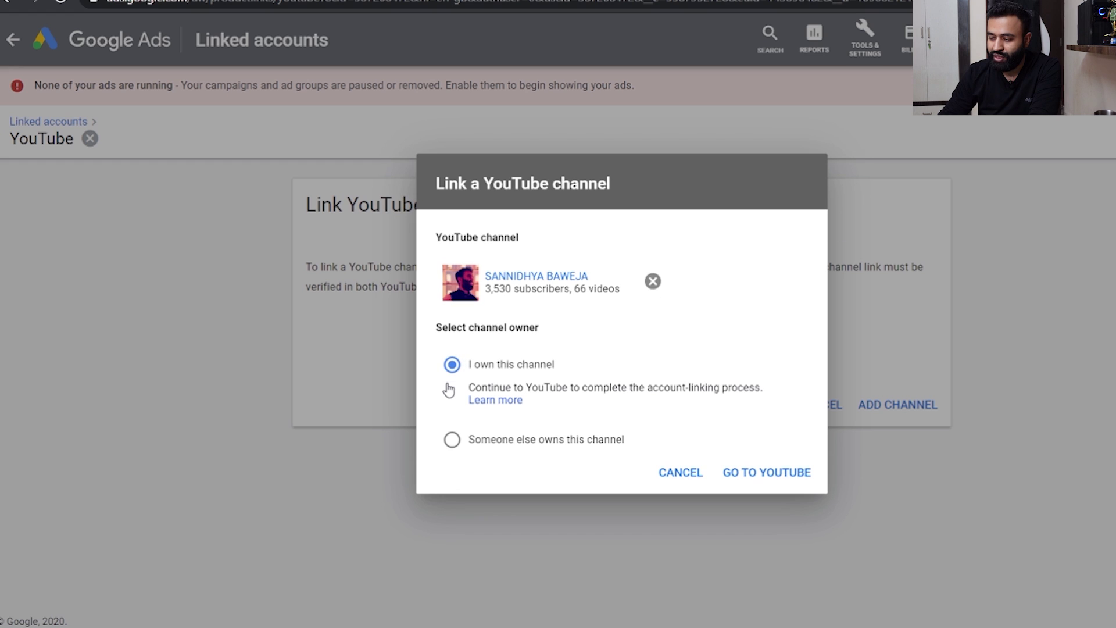
click(760, 472)
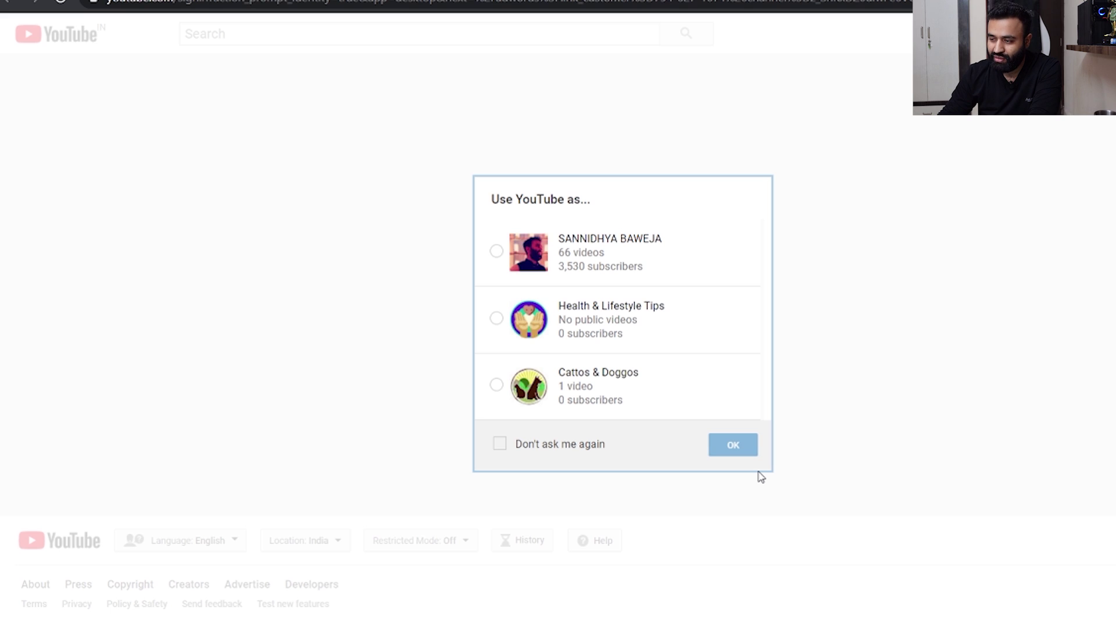
Step: Use YouTube as the main channel with 66 videos
click(498, 256)
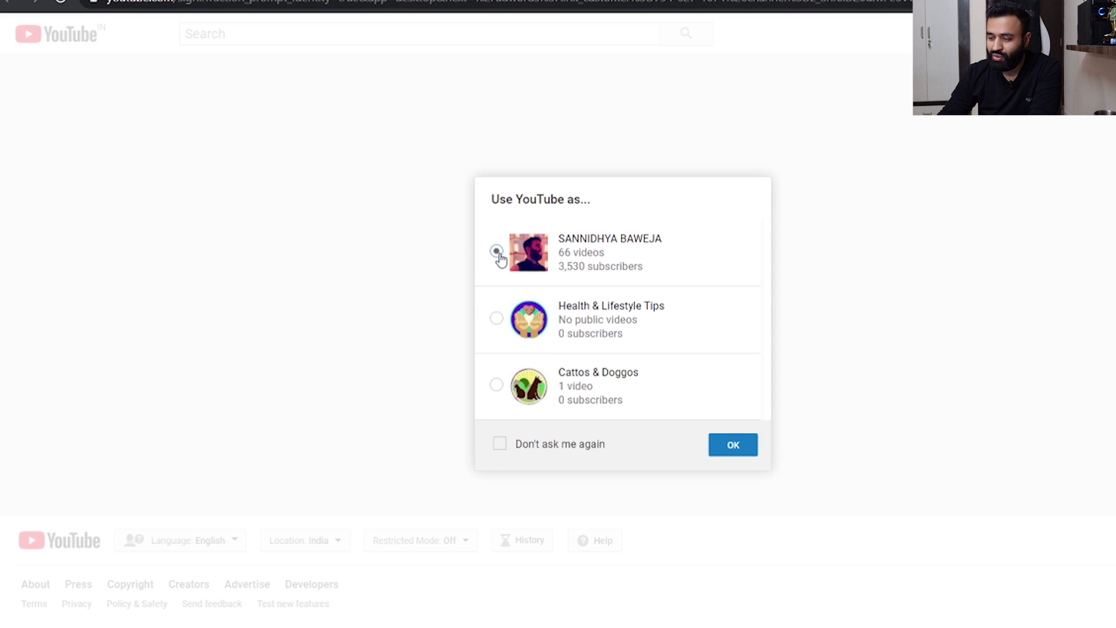
click(728, 443)
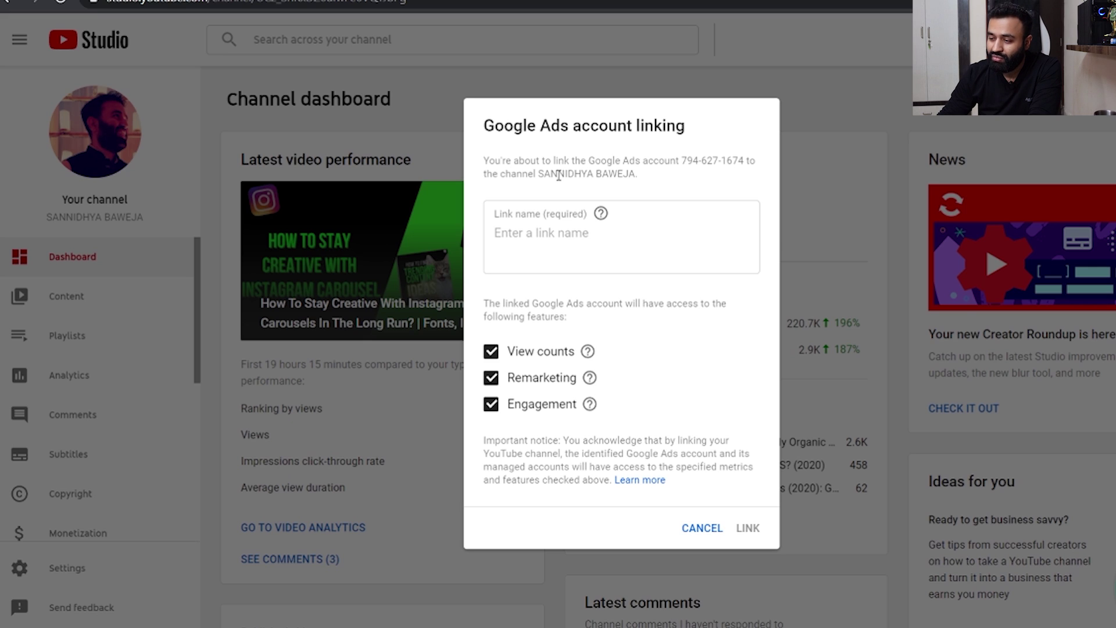
Step: Name the link '3rd Google Ads Account', keep all permissions checked, and approve the Google Ads link
click(551, 240)
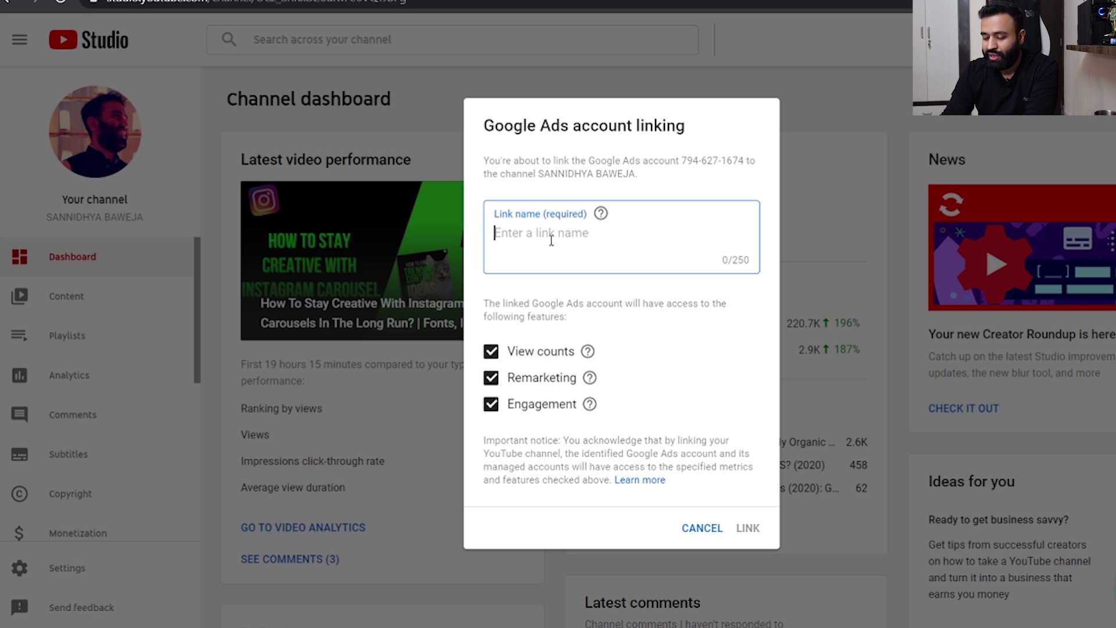
text(3rd R)
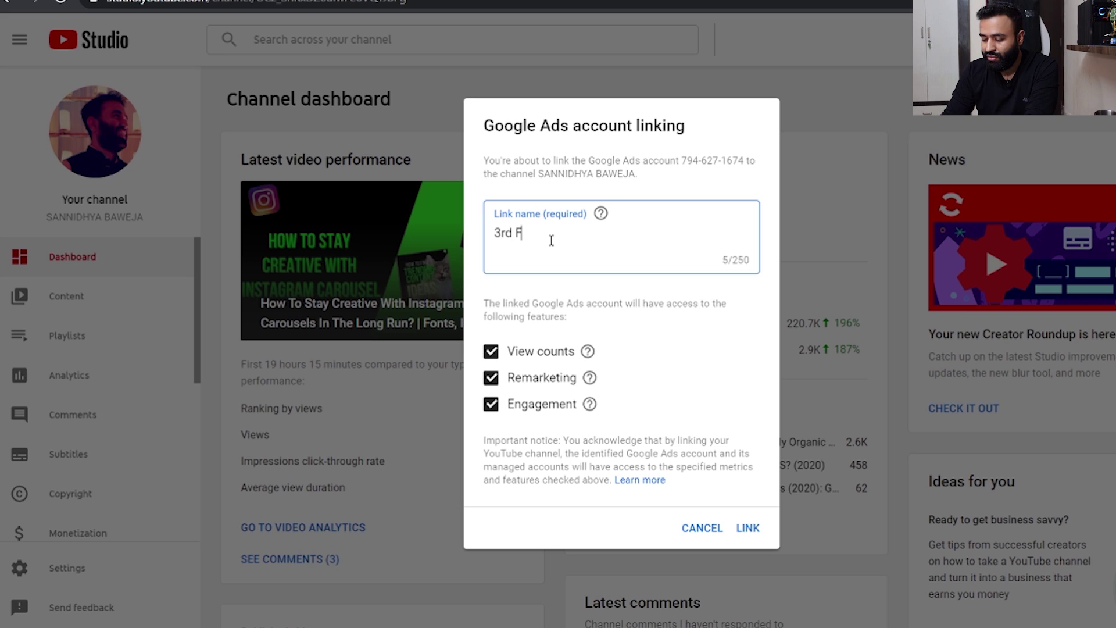
key(BackSpace)
text(Google ad)
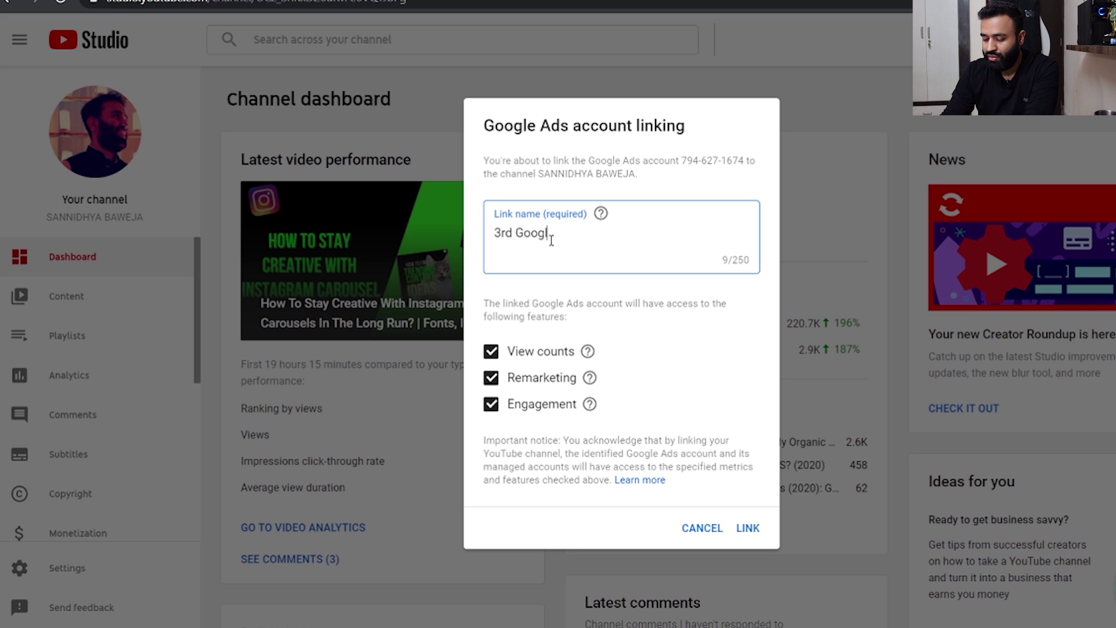
text(s A)
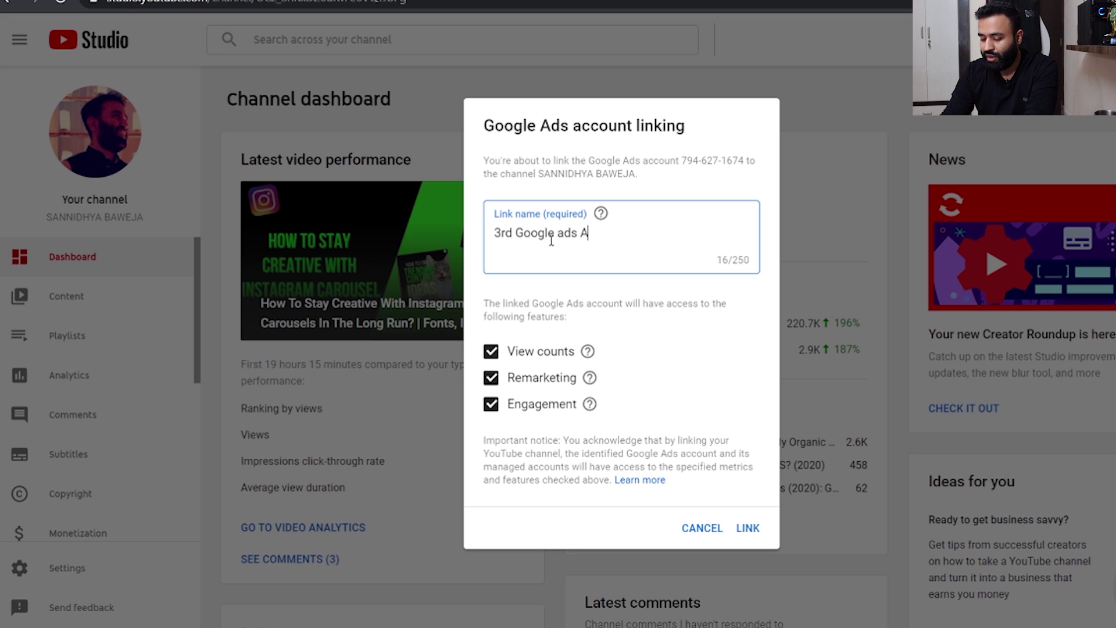
text(ccount)
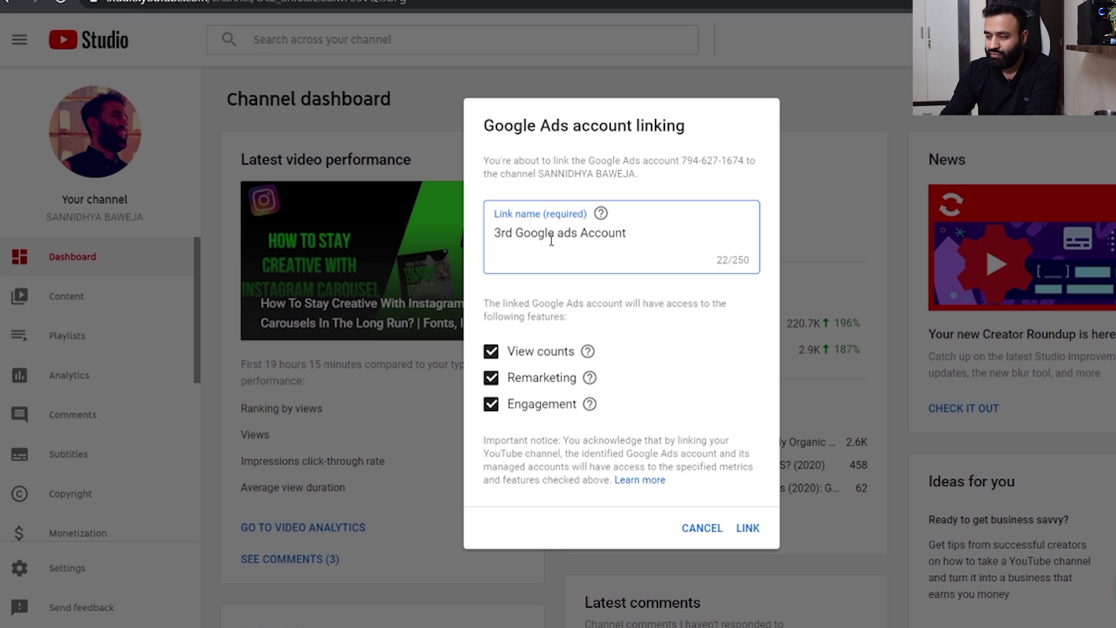
key(Left)
key(Left)
key(Left)
key(Left)
key(Left)
key(Left)
key(Left)
key(Left)
key(Left)
key(Left)
key(BackSpace)
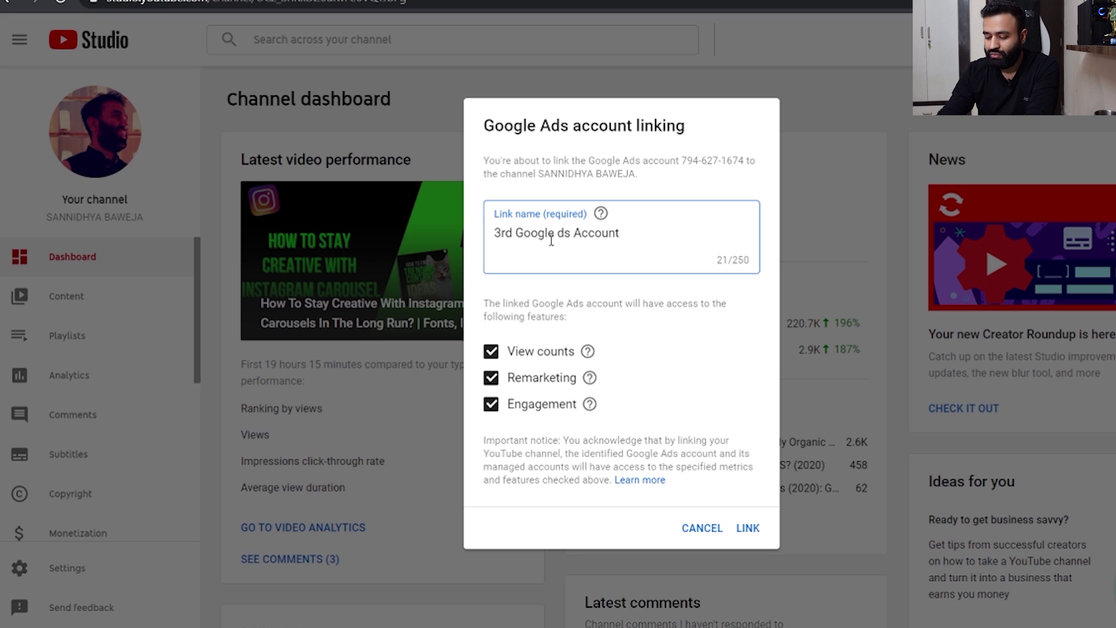
text(A)
click(641, 350)
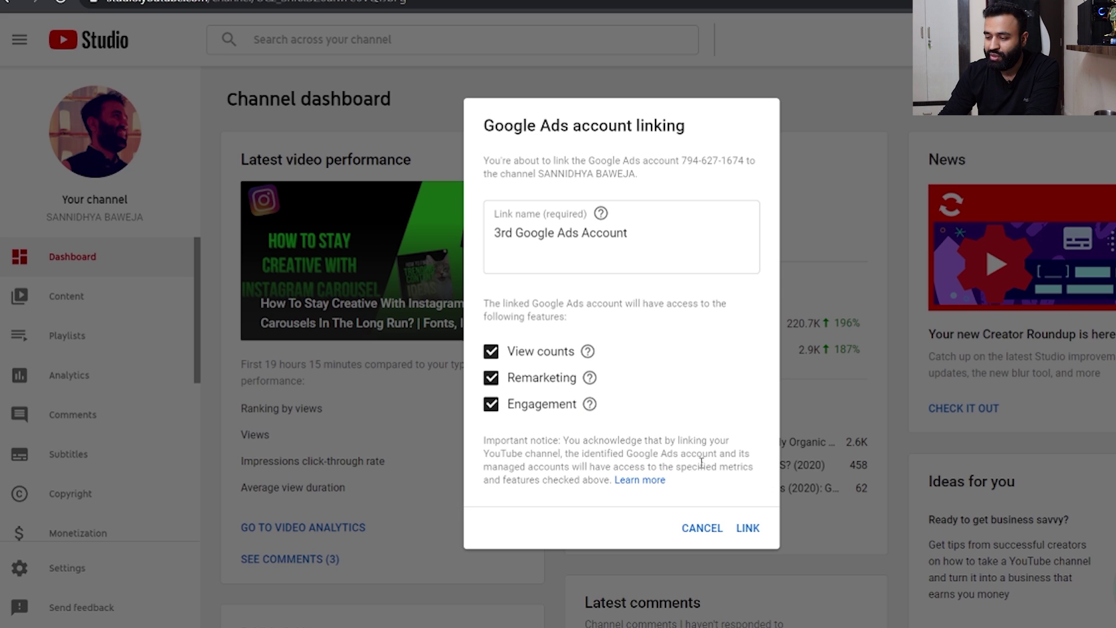
click(746, 530)
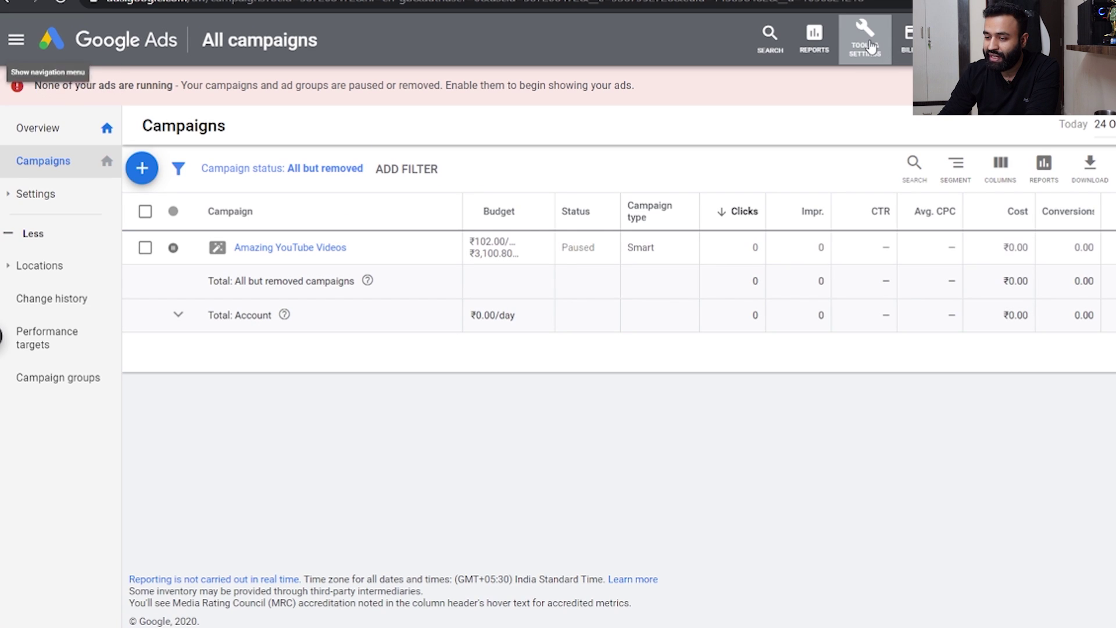
Step: Open the YouTube details under Linked accounts to confirm the channel shows as linked on 24 Oct 2020
click(870, 47)
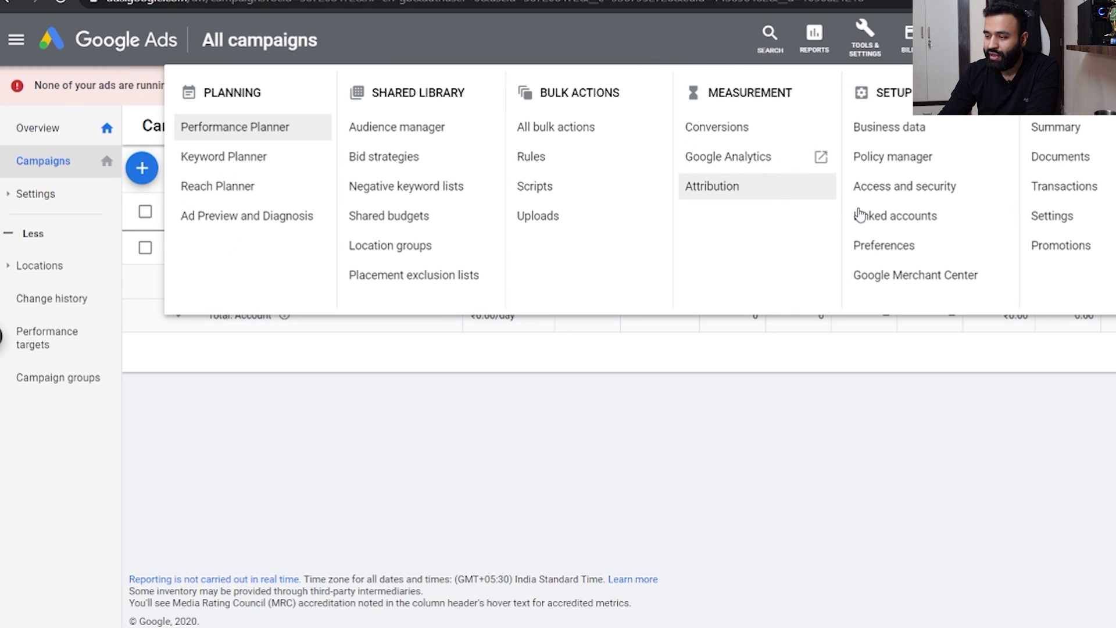
click(902, 225)
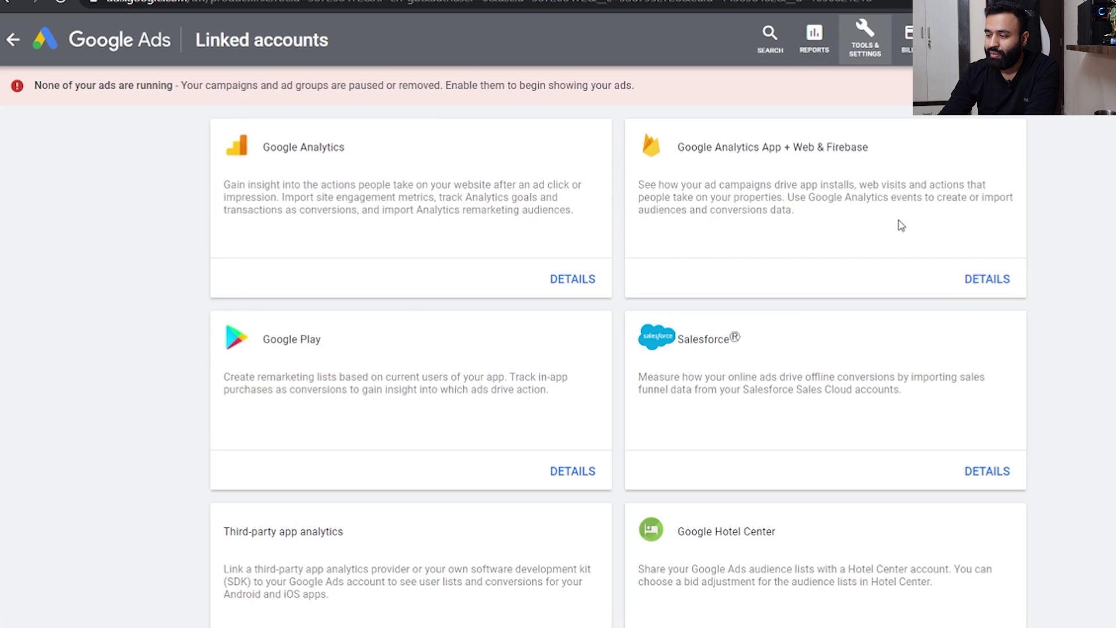
scroll(836, 279, down, 7)
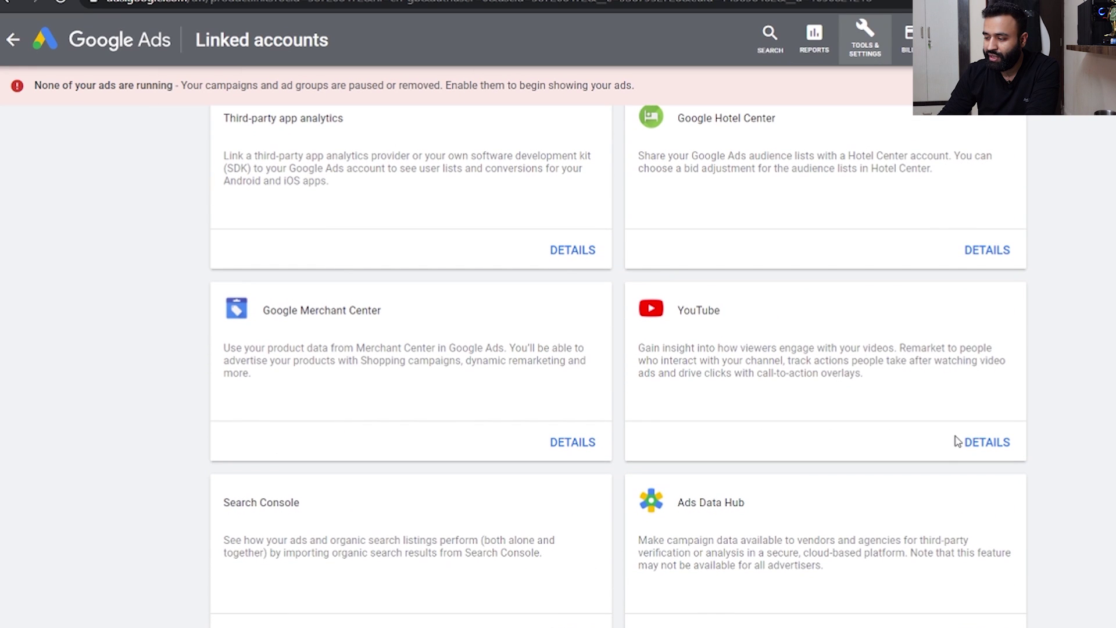
click(986, 443)
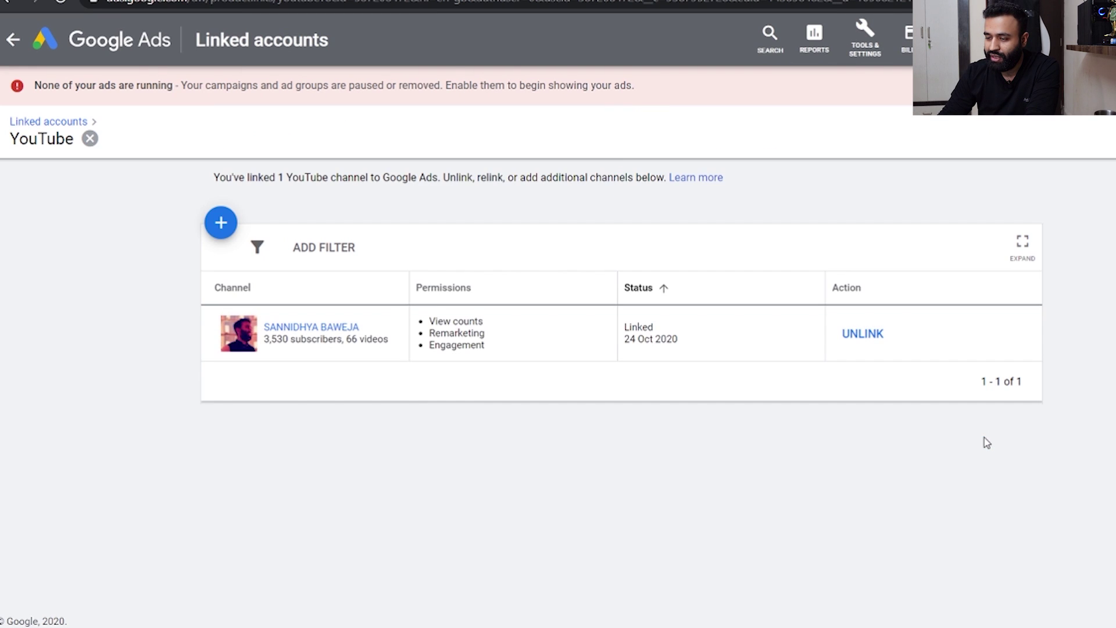